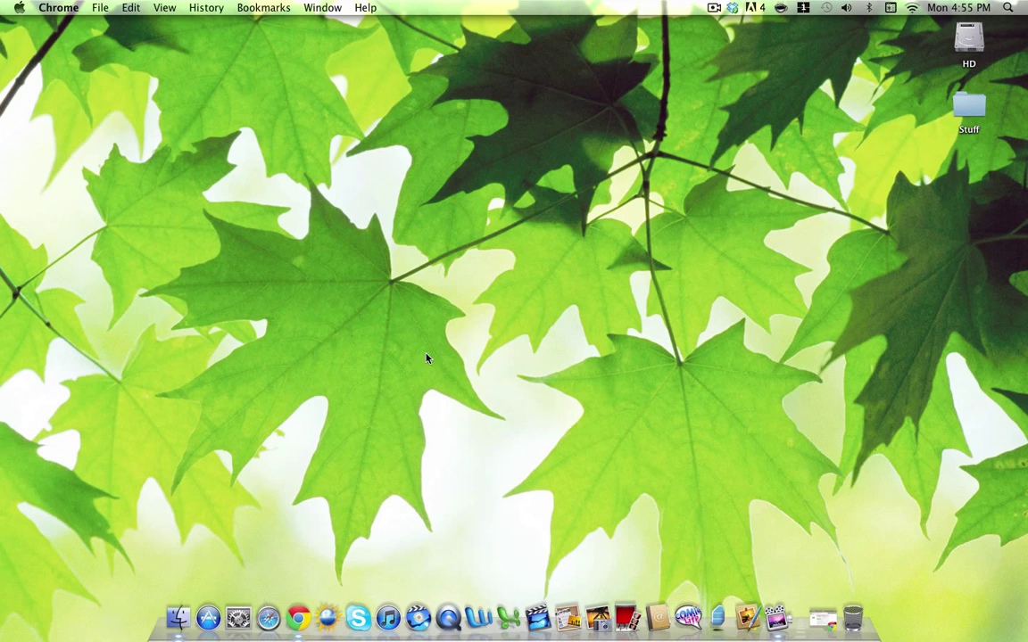
- Download the torrent file for "Adobe CS5 Master Collection SN block-script [MAC Only]" and reveal it in Finder
click(822, 619)
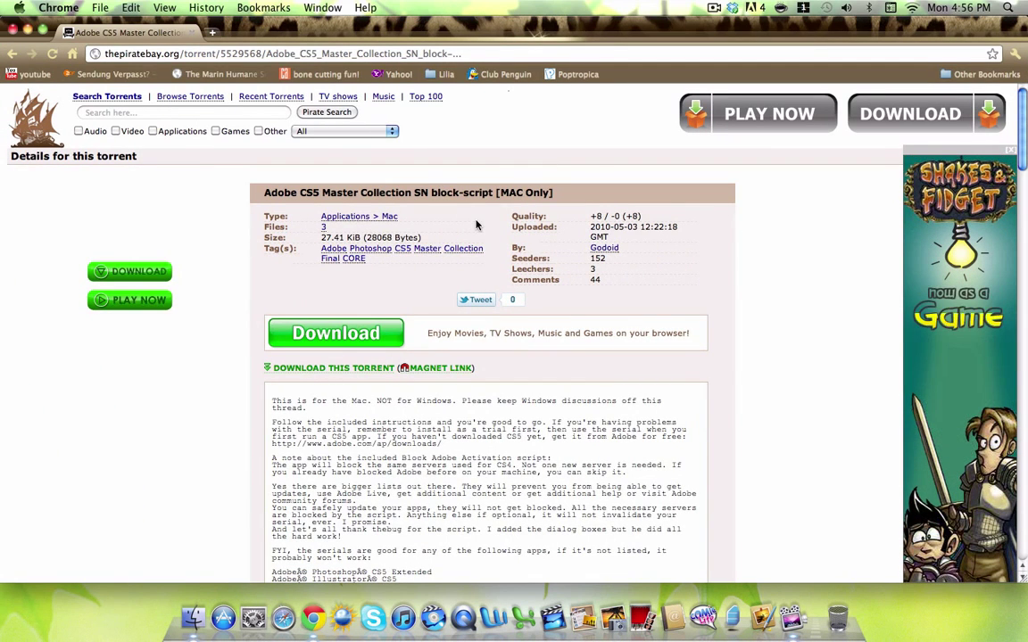
click(375, 370)
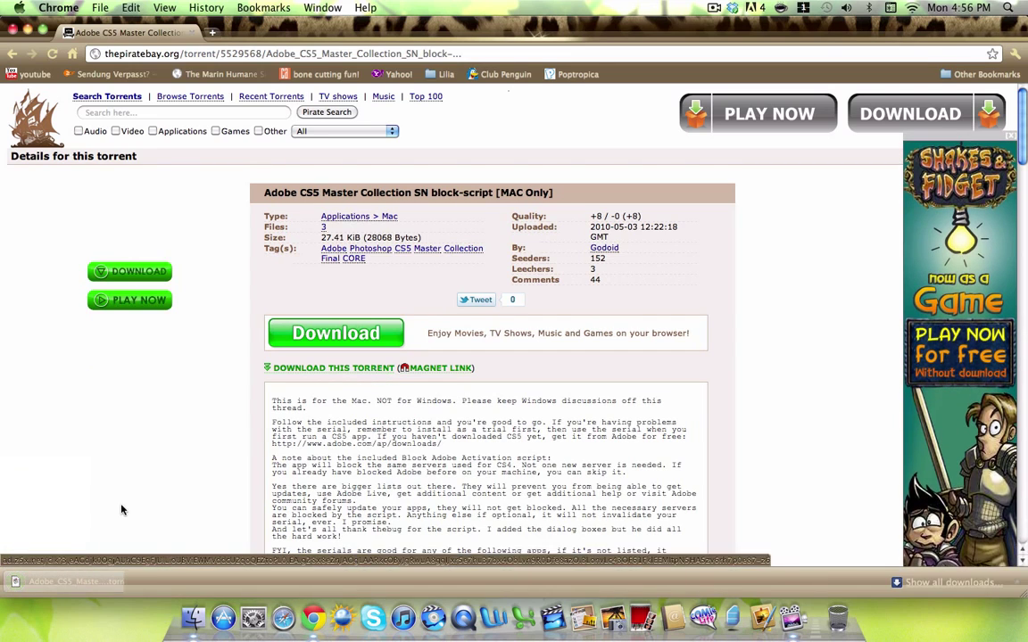
click(93, 581)
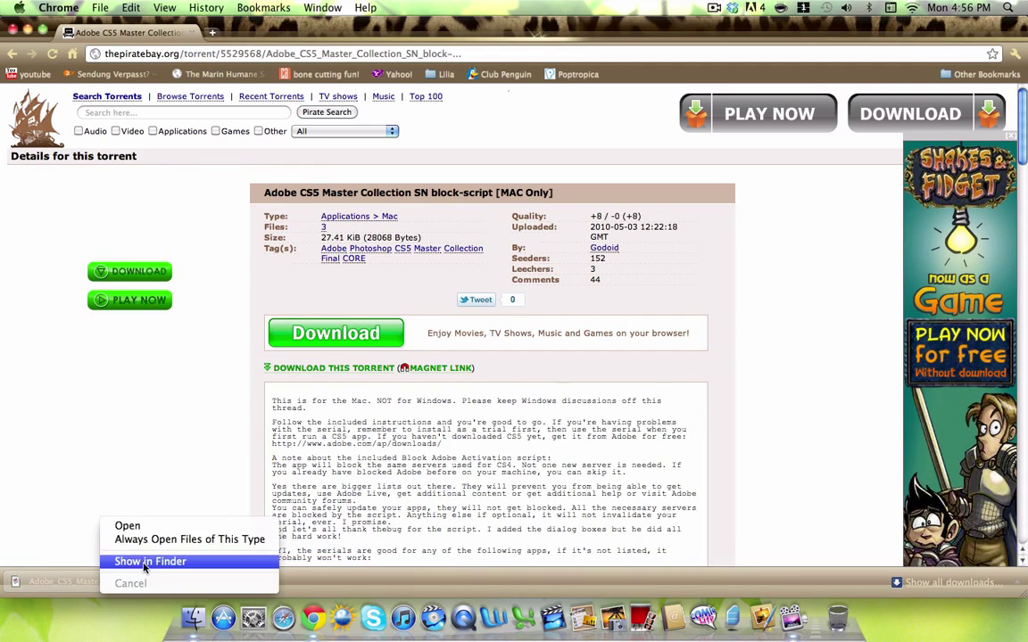
click(134, 562)
- Open the downloaded Adobe CS5 torrent file with uTorrent and close the Downloads window
right_click(278, 100)
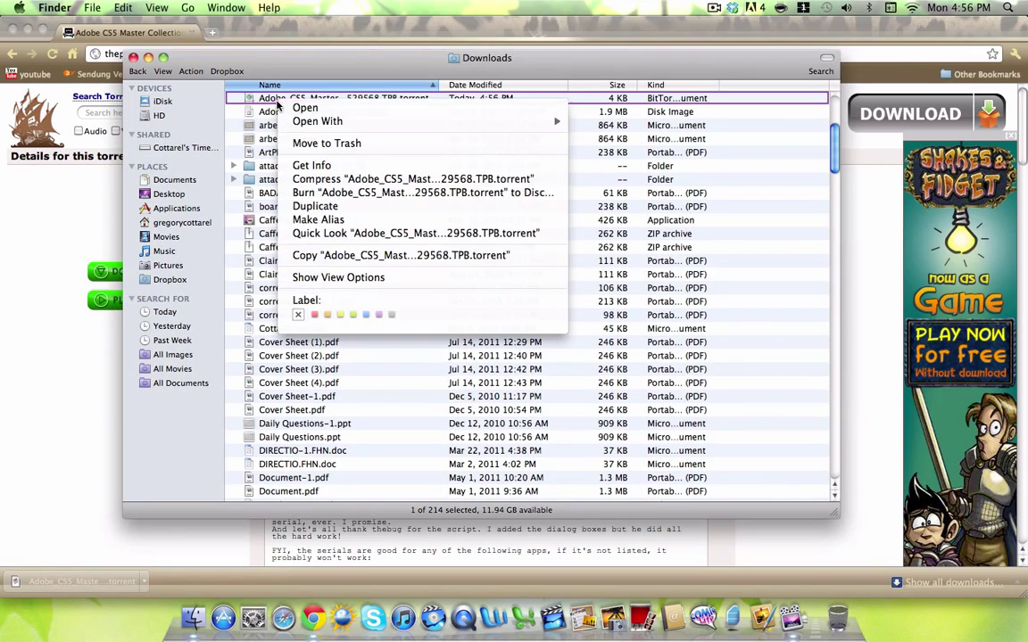
mouse_move(392, 121)
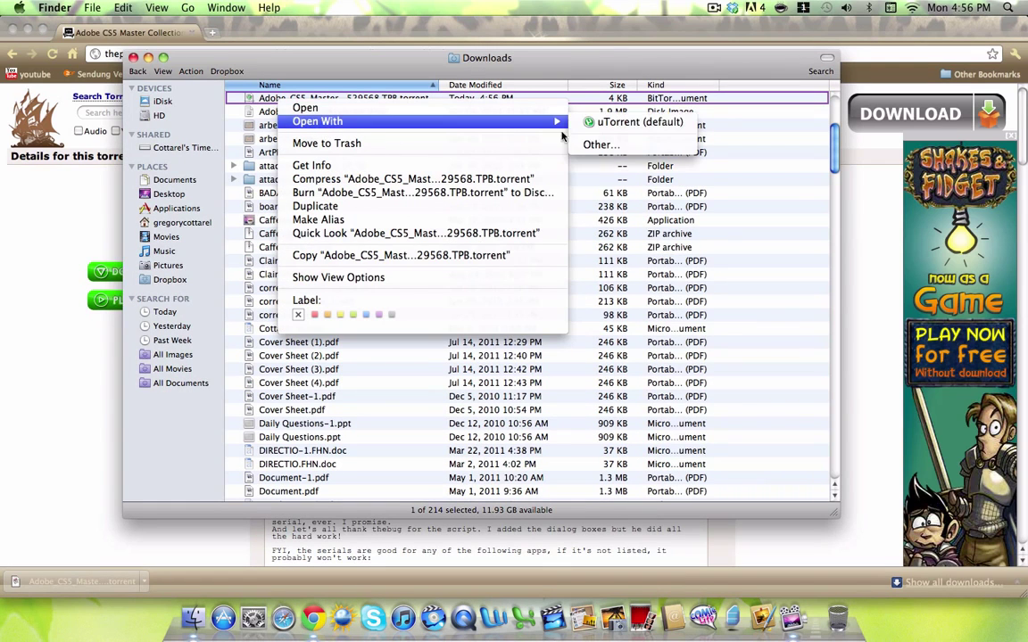
click(624, 122)
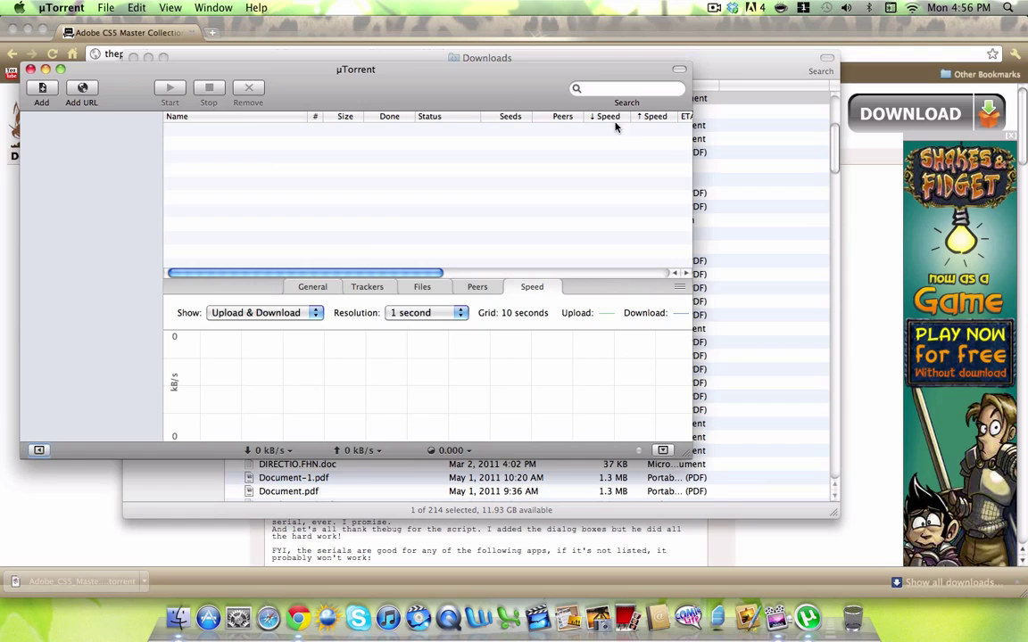
drag(420, 69, 569, 107)
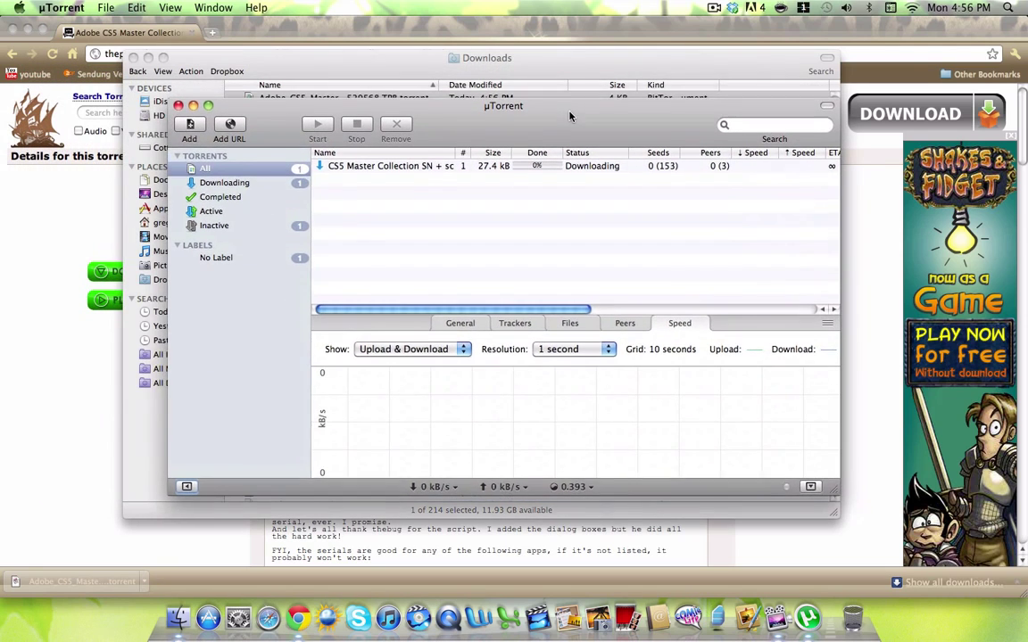
click(295, 58)
click(133, 60)
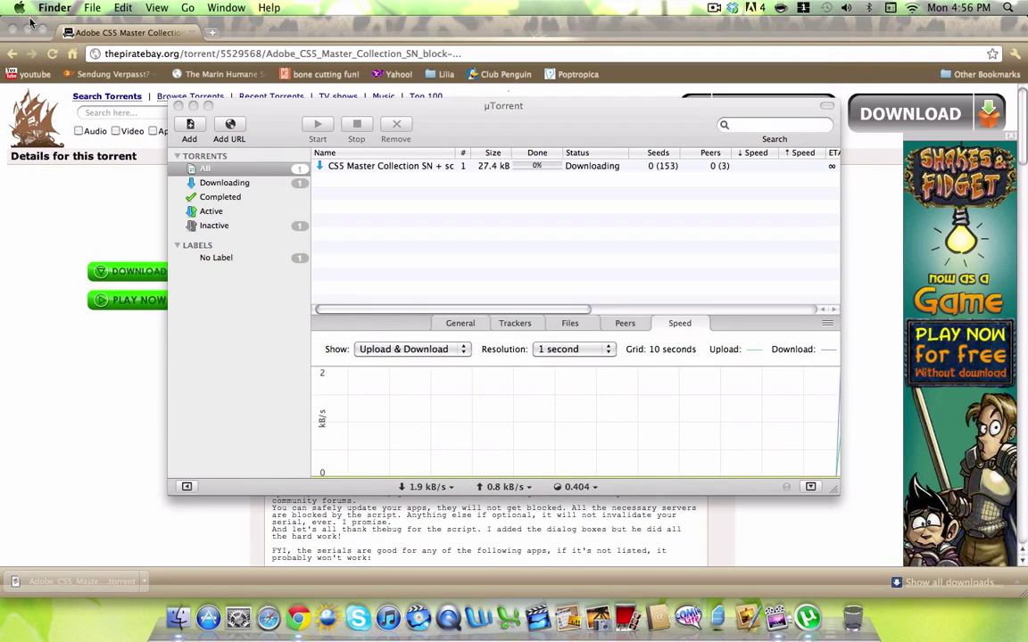
- Switch back to Chrome and go to adobe.com
click(148, 59)
click(152, 55)
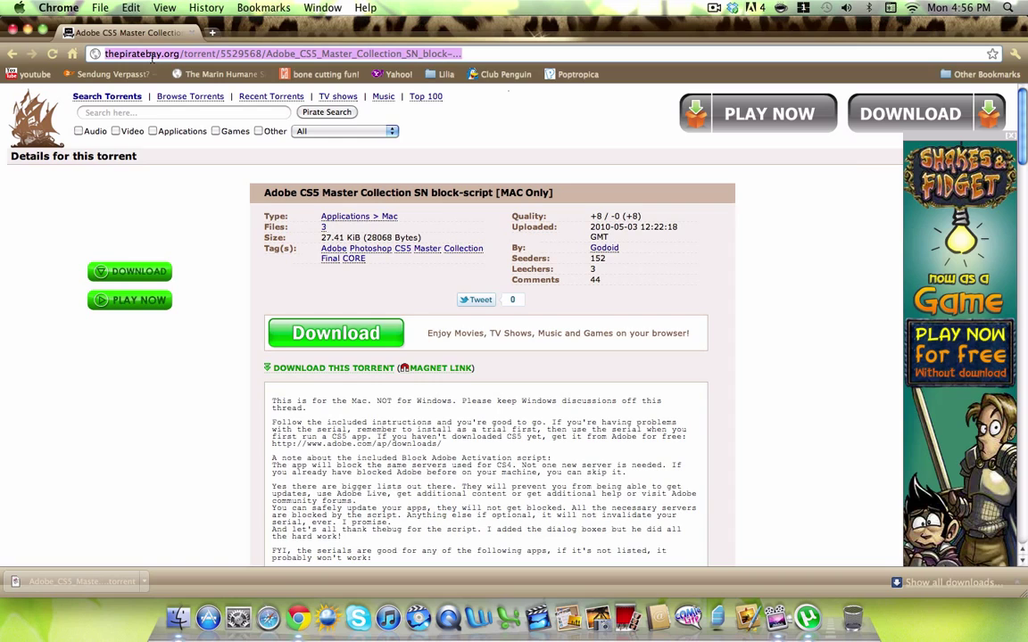
text(adobe.)
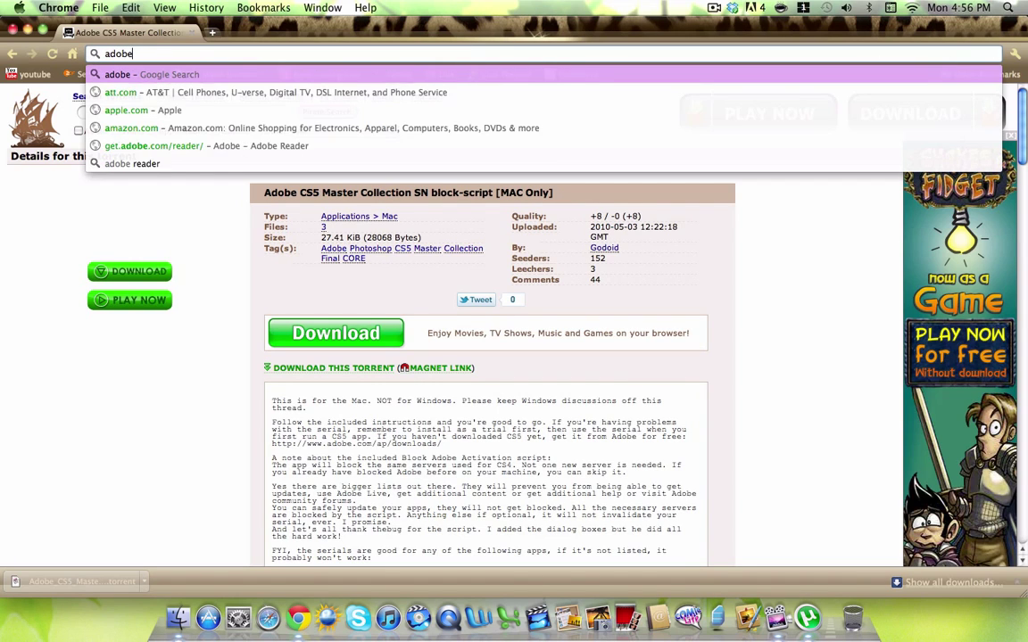
text(com)
key(Return)
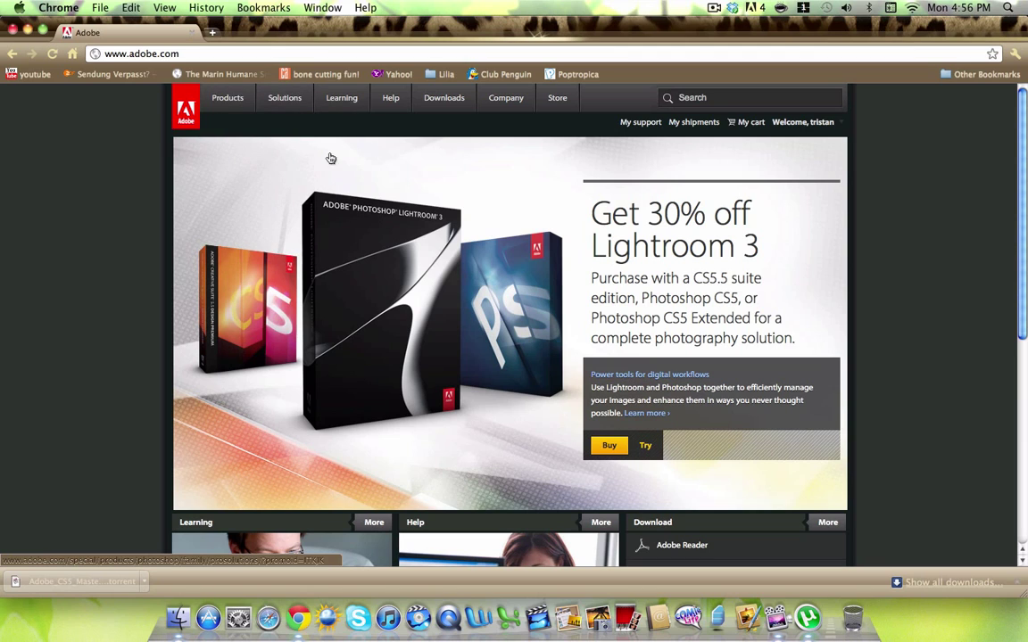
- Find the Photoshop CS5 Extended trial among Adobe's downloads and start downloading it
click(447, 108)
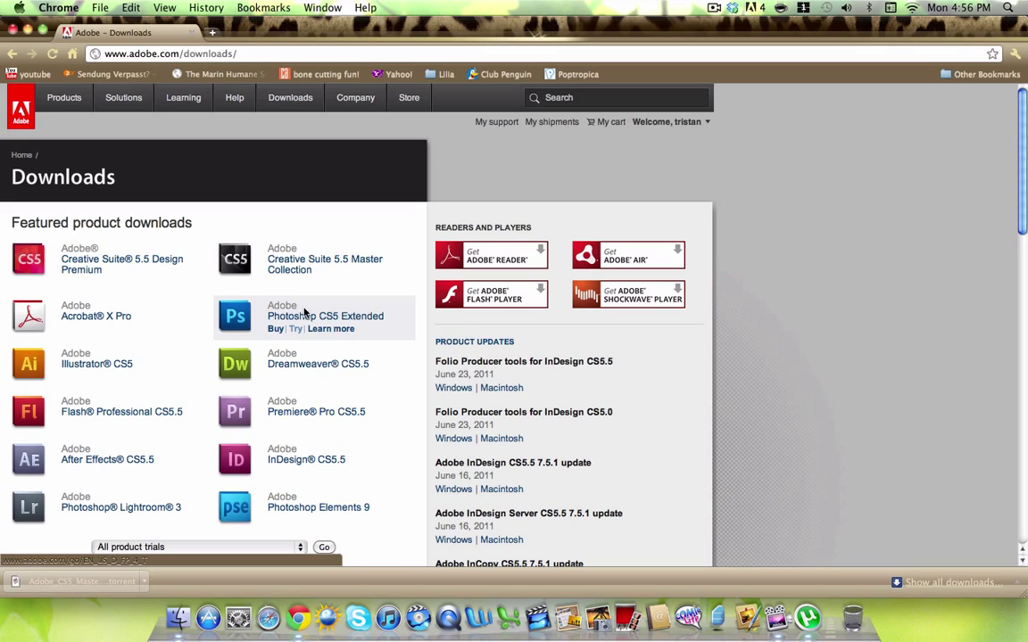
click(295, 330)
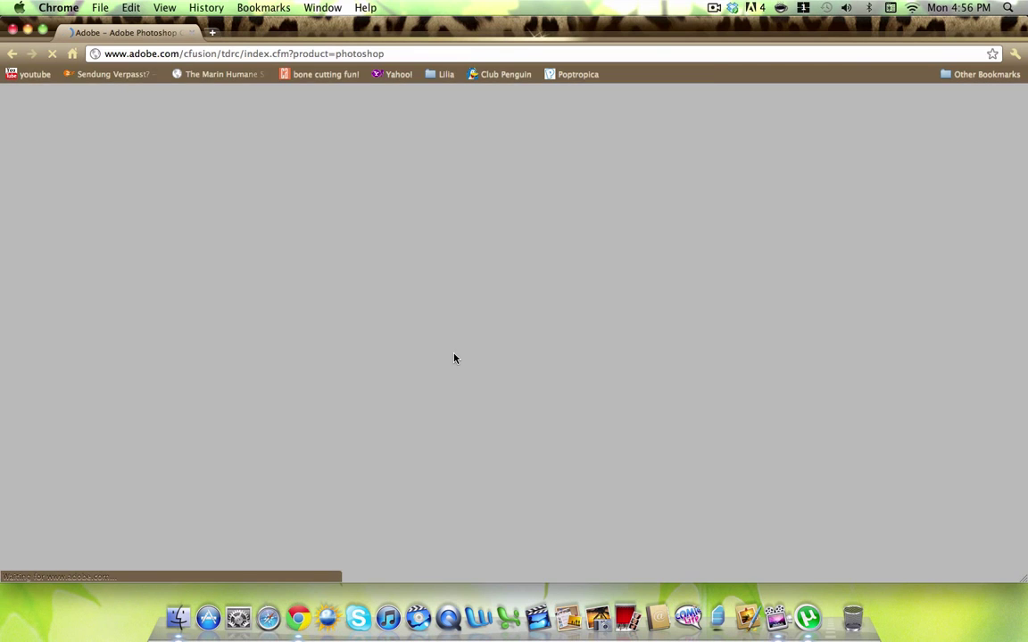
scroll(446, 362, down, 2)
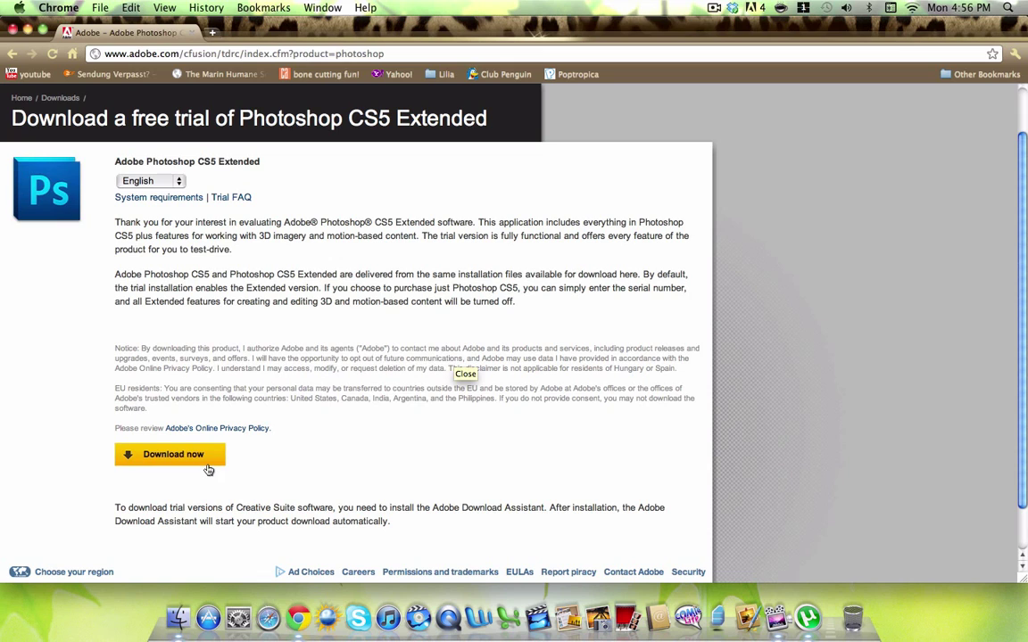
click(207, 469)
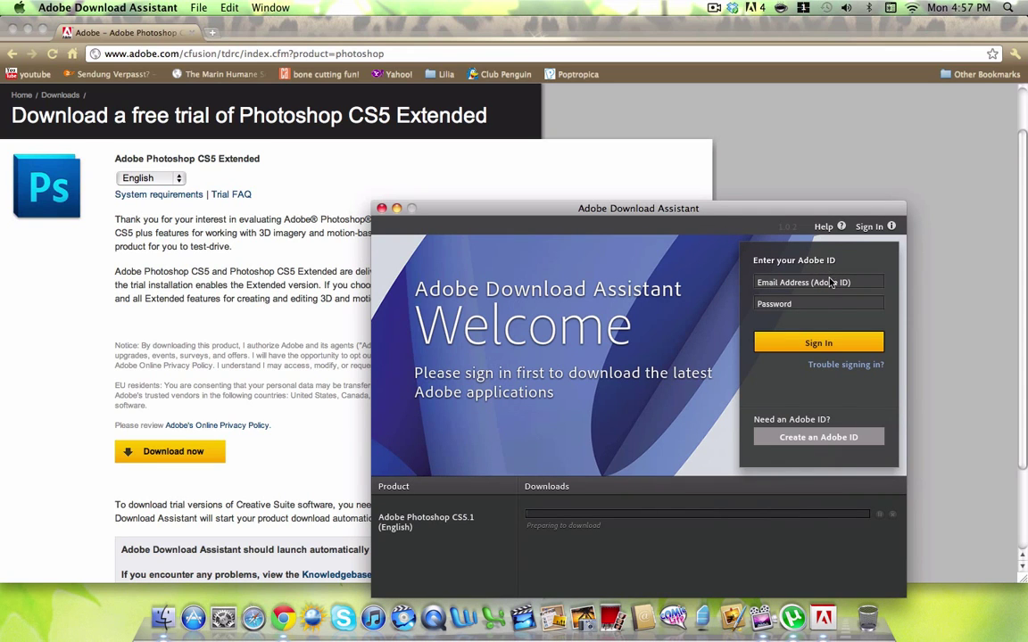
- Sign in to Adobe Download Assistant with the Adobe ID e-mail address and account password
drag(664, 211, 549, 146)
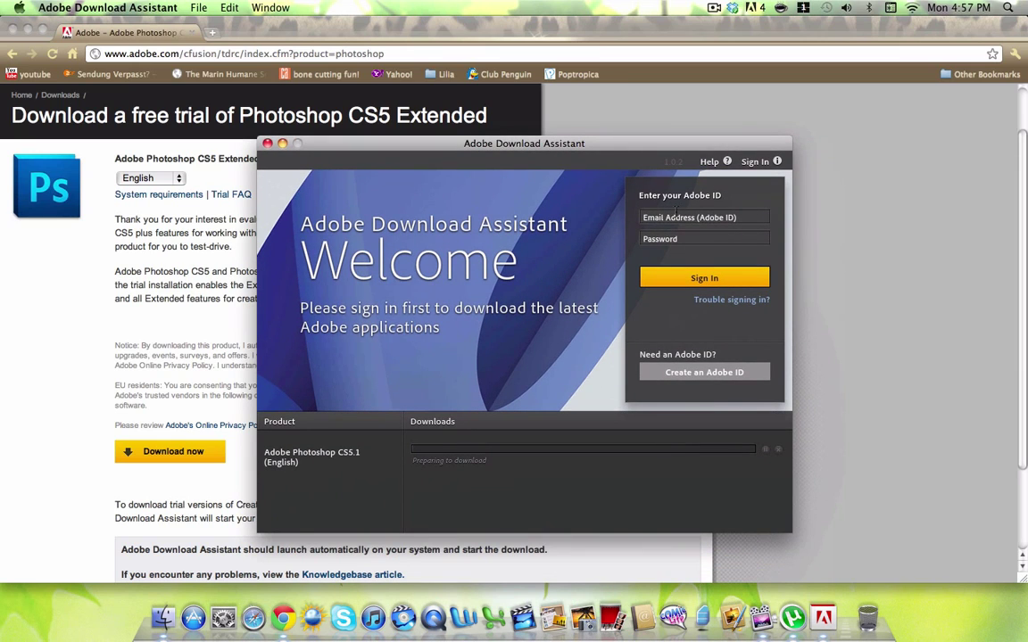
click(704, 219)
key(super+v)
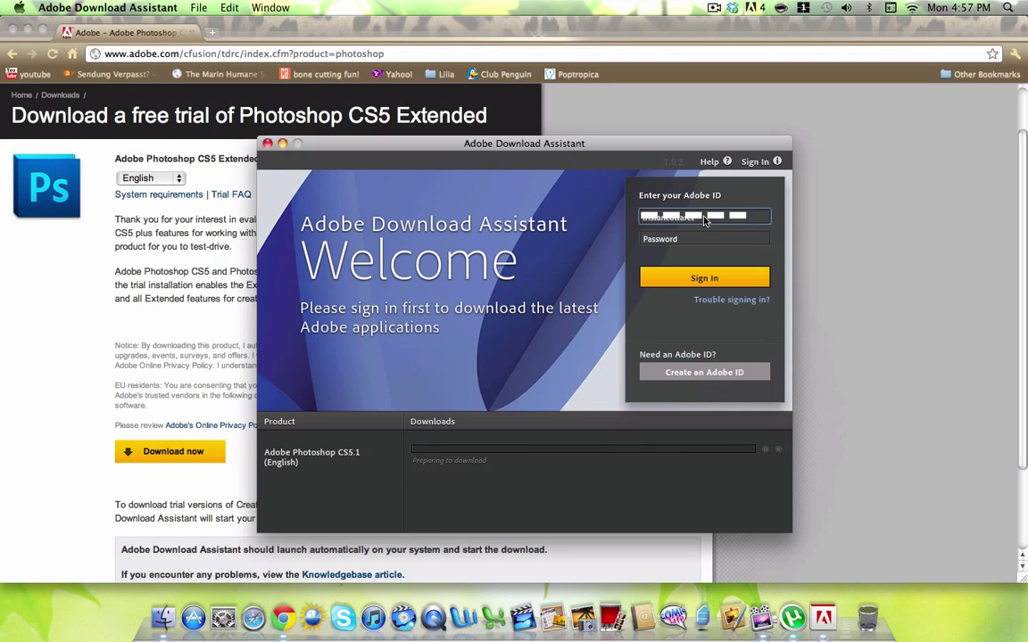
text(@g)
key(Tab)
text(********)
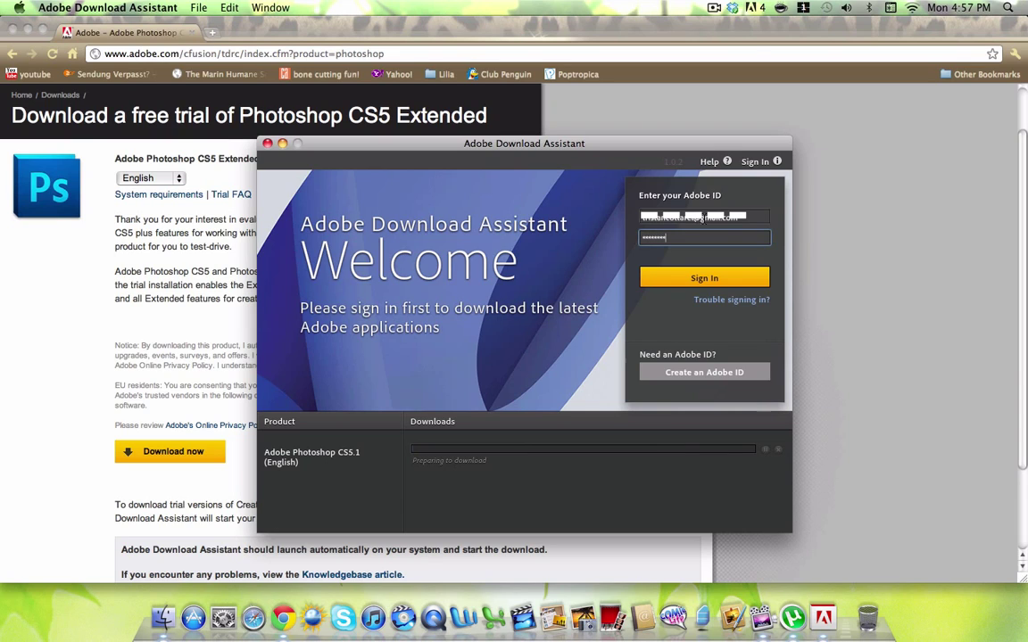
key(Return)
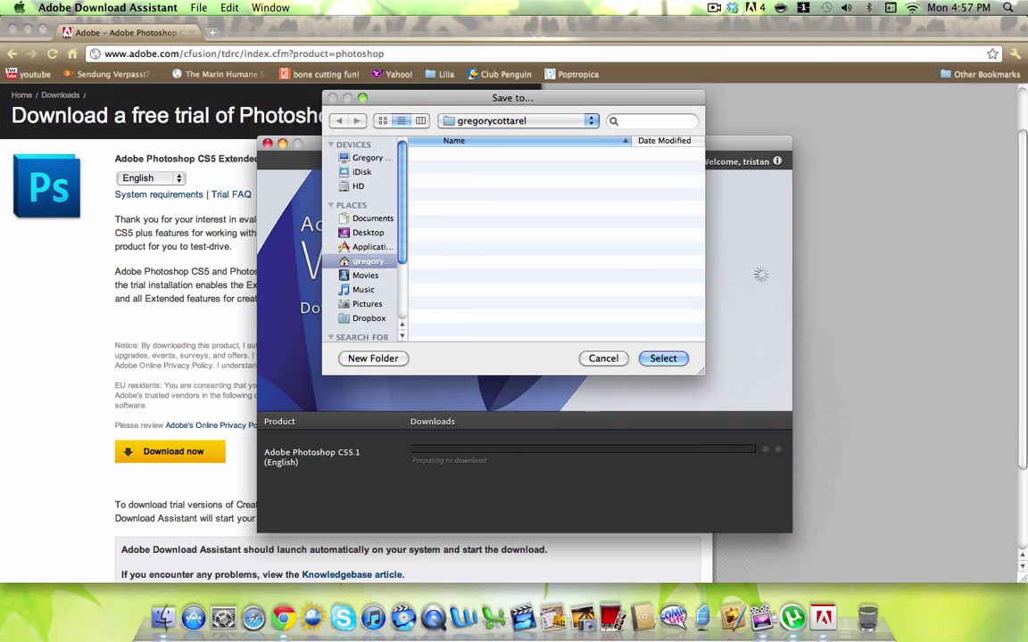
- Save the Photoshop download to the Desktop and answer the experience level poll with Intermediate
click(364, 265)
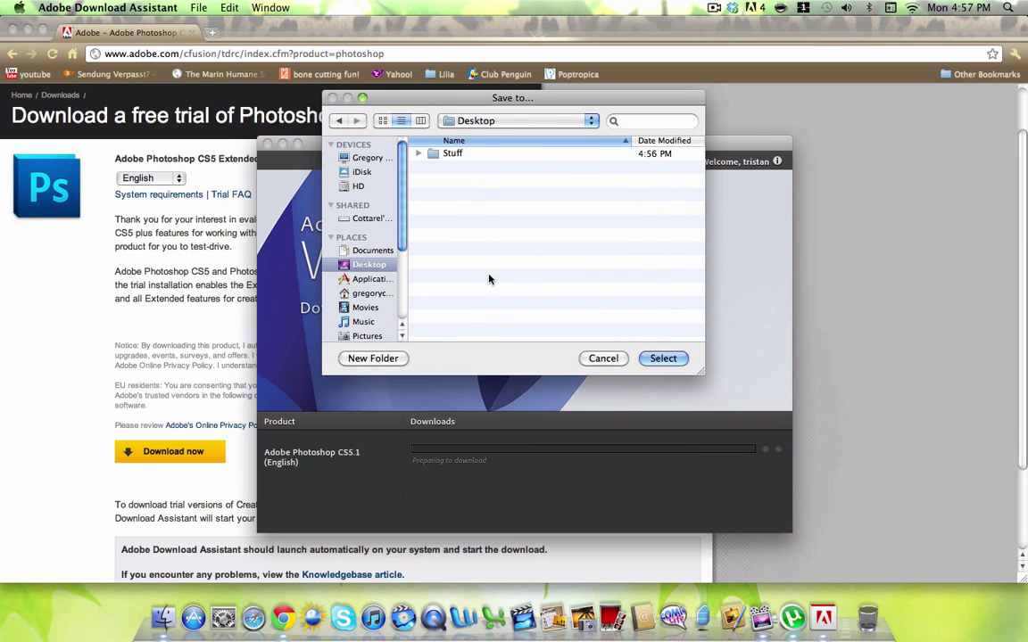
click(661, 360)
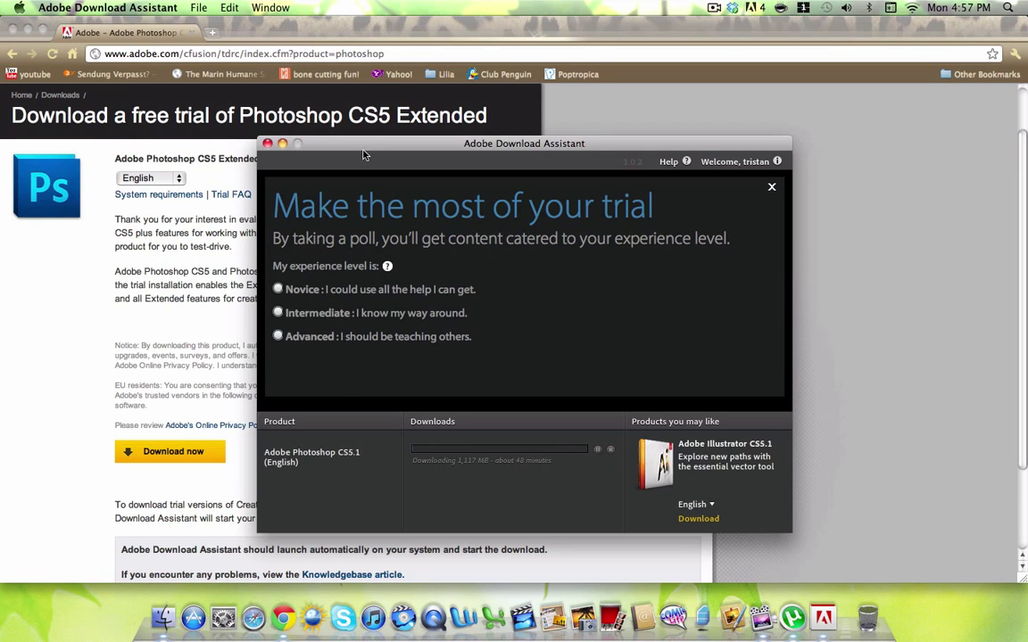
click(307, 319)
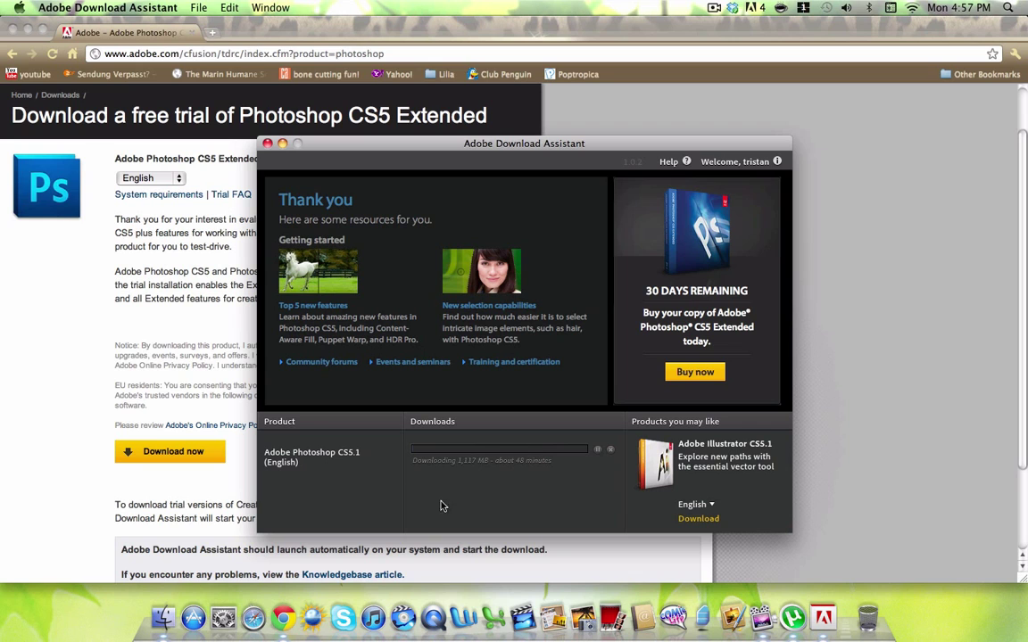
- Close the browser window and reposition the Adobe Download Assistant window on the desktop
click(66, 317)
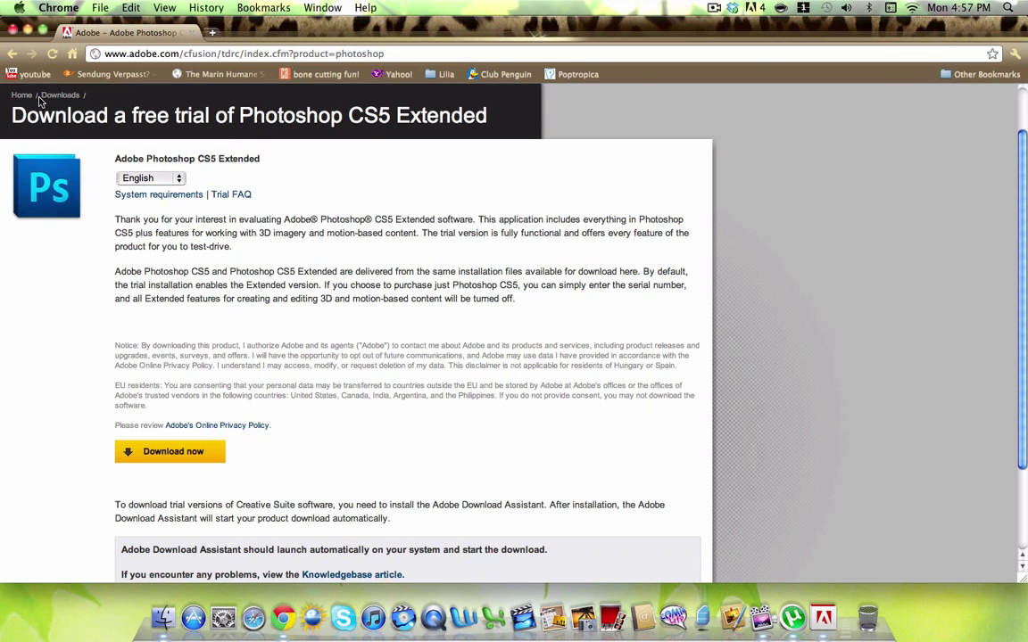
click(13, 32)
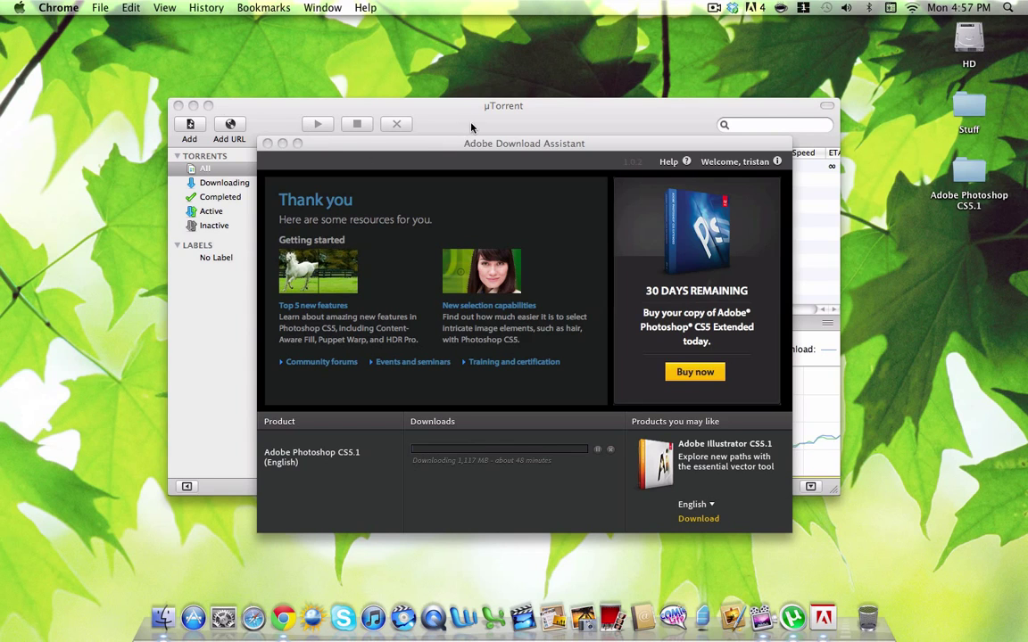
drag(478, 145, 474, 107)
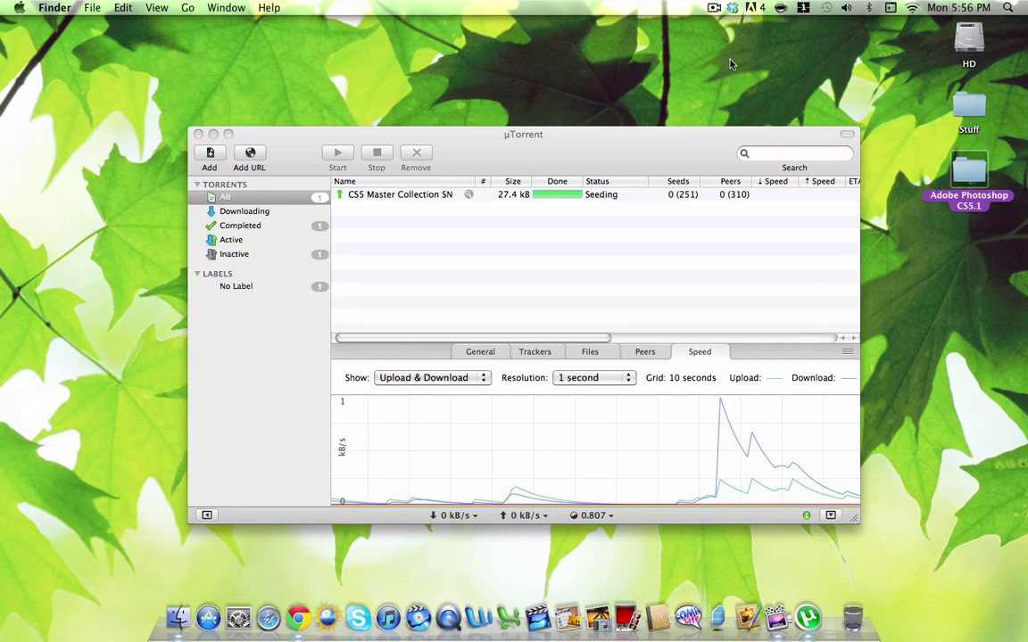
- Move the uTorrent window aside, check the contents of the Adobe Photoshop CS5.1 desktop folder and close it
click(544, 142)
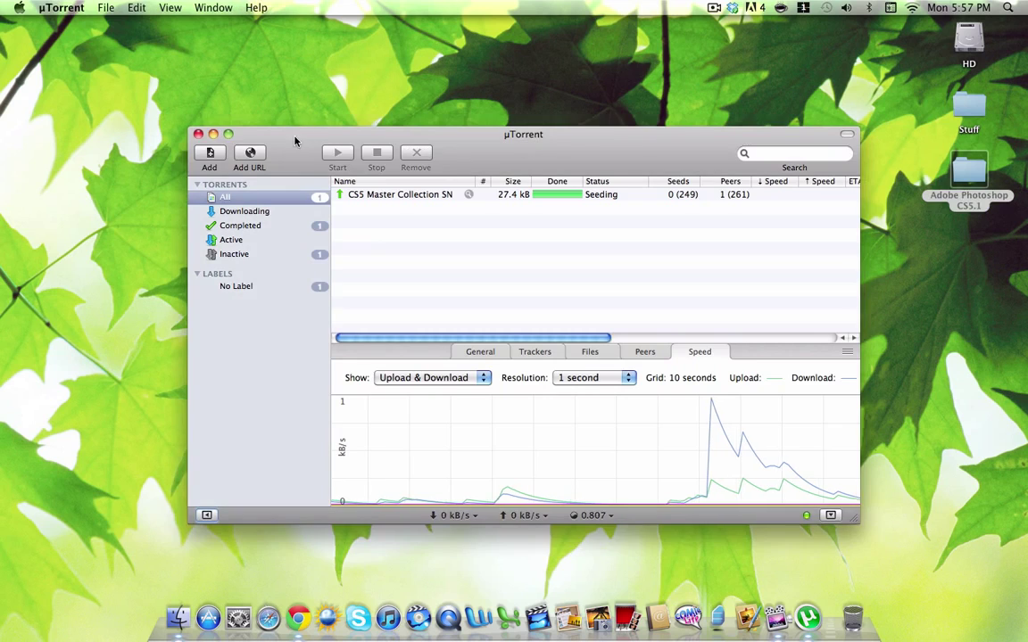
drag(294, 140, 280, 497)
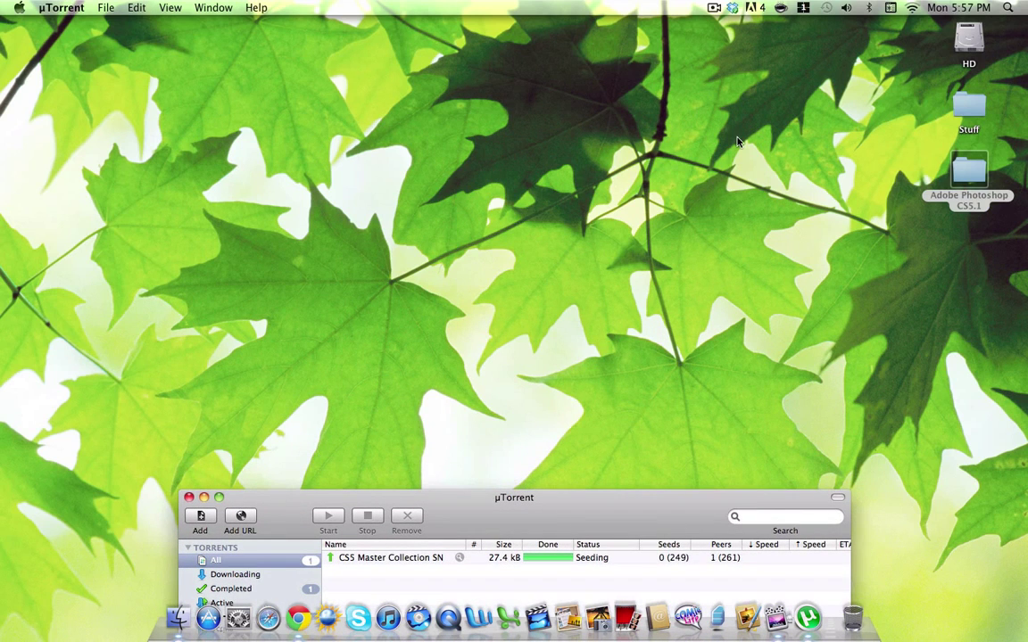
double_click(969, 181)
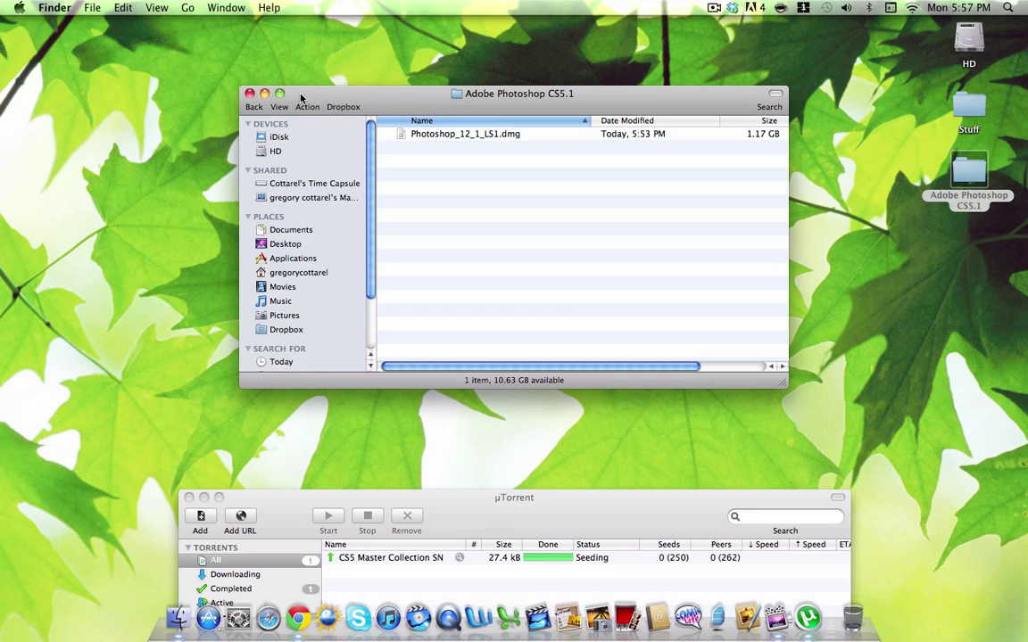
click(250, 93)
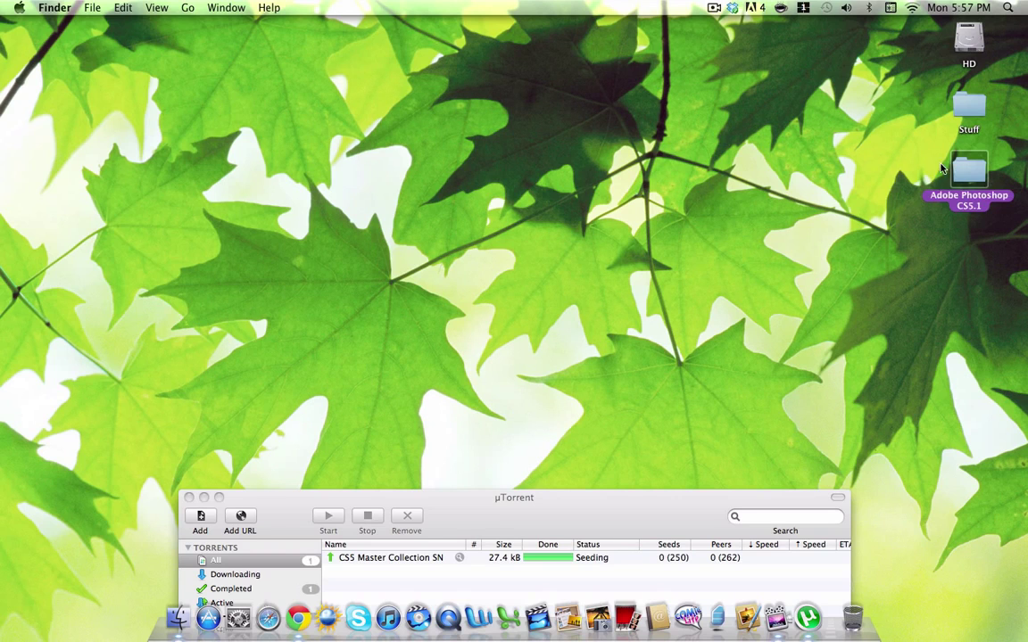
click(921, 205)
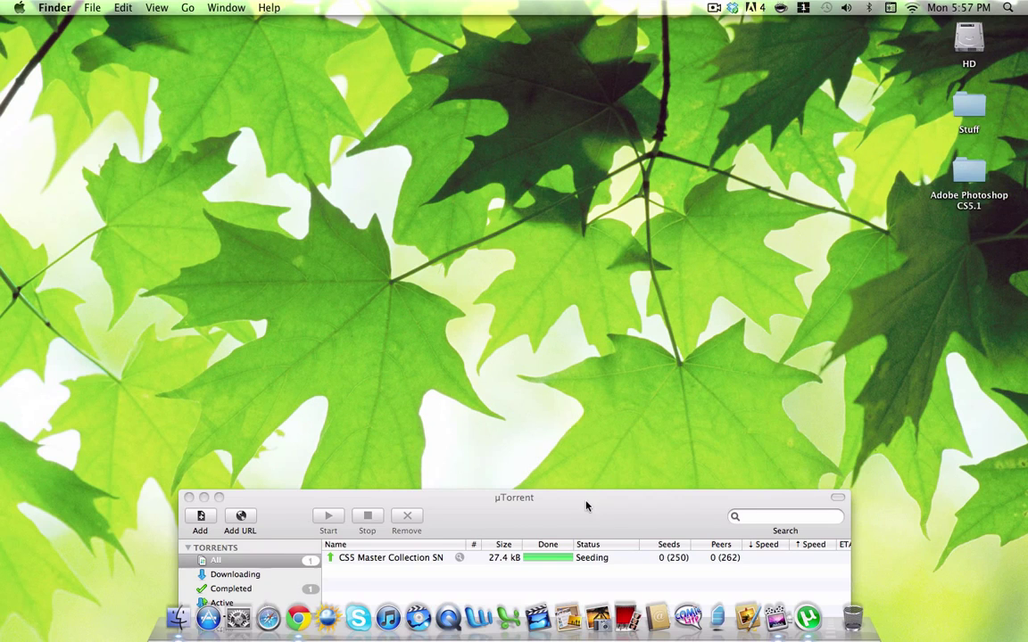
- Reveal the finished torrent's "CS5 Master Collection SN + script" folder in Finder and move it to the desktop
drag(586, 505, 575, 118)
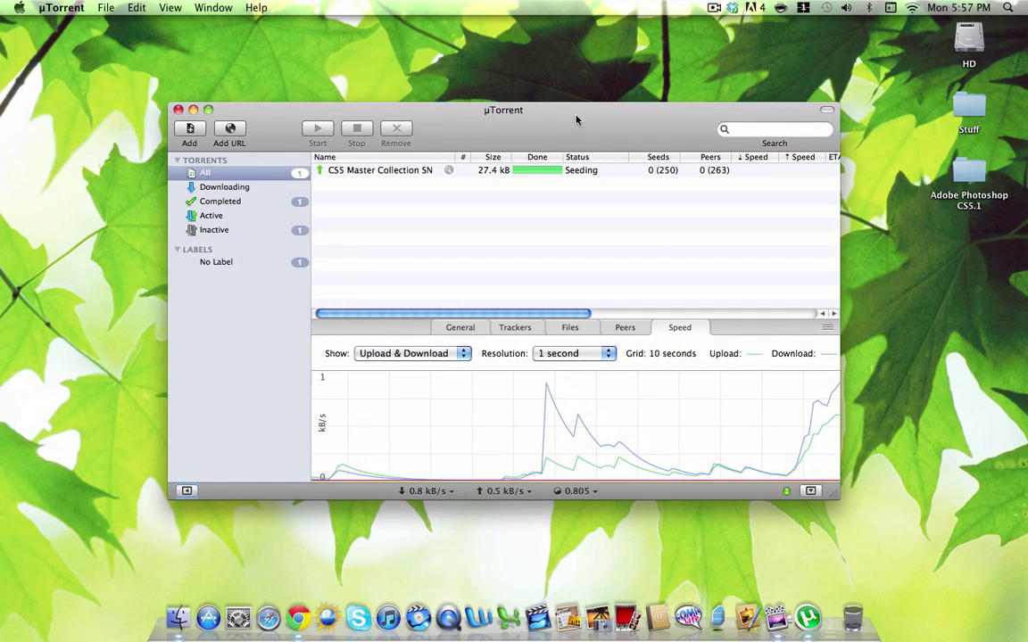
click(447, 171)
double_click(447, 170)
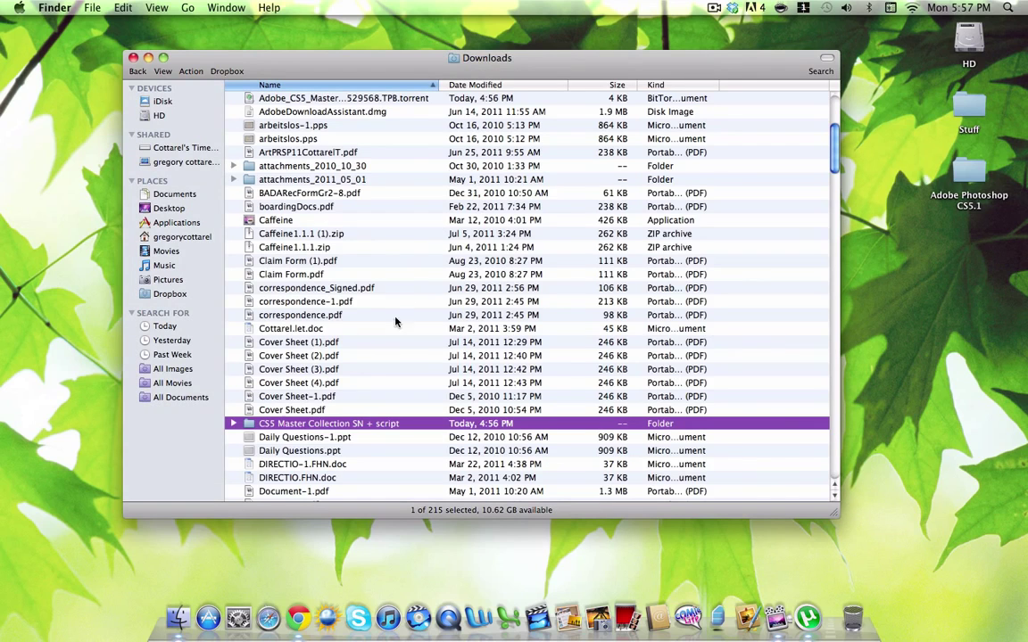
drag(317, 425, 968, 107)
click(132, 58)
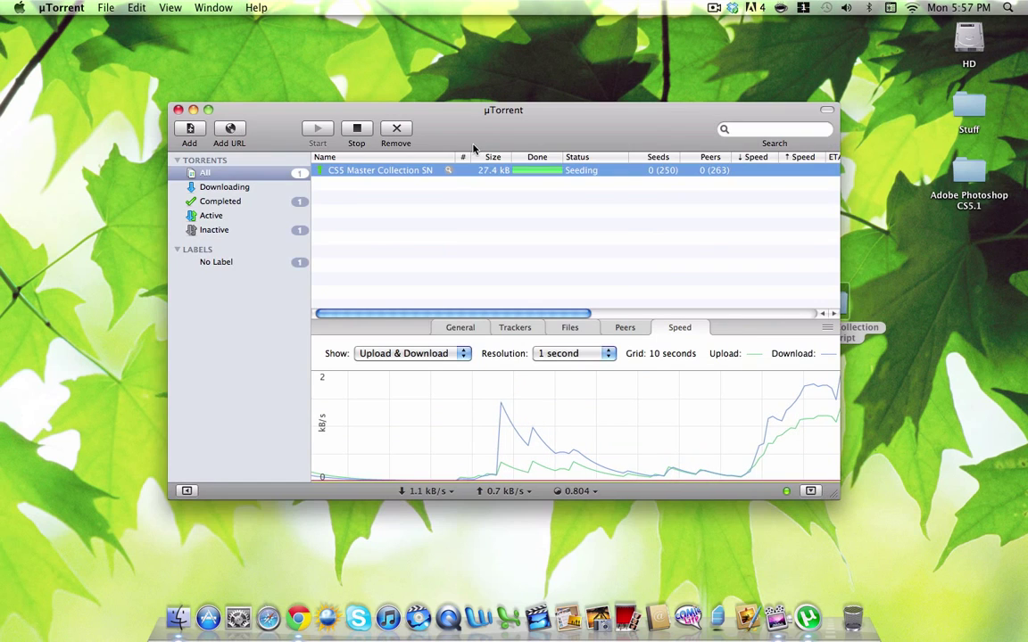
- Quit uTorrent and reposition the "CS5 Master Collection SN + script" folder on the desktop
key(super+q)
click(605, 234)
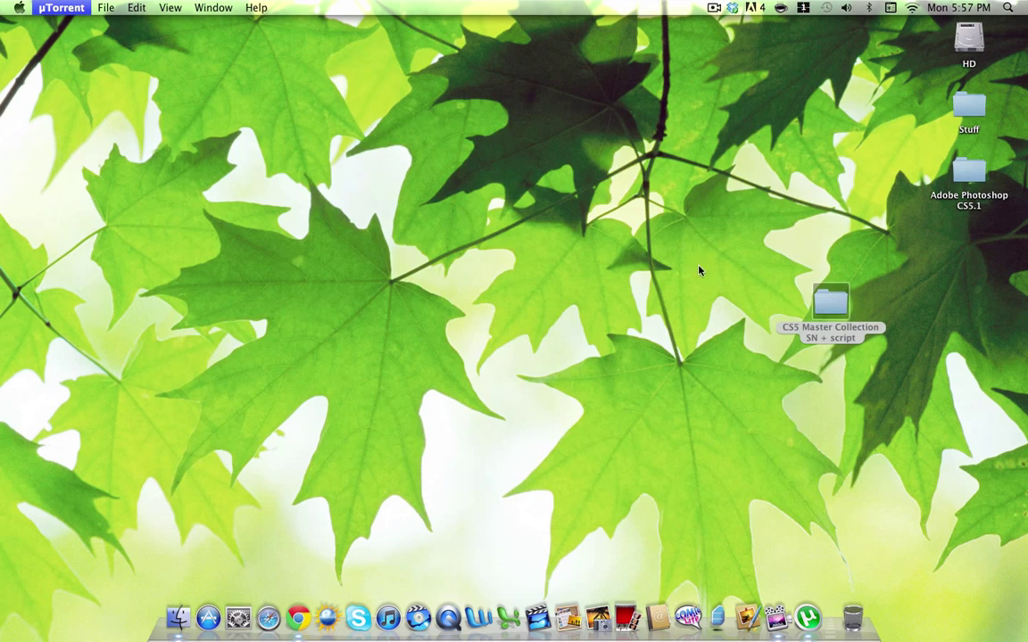
drag(834, 320, 740, 244)
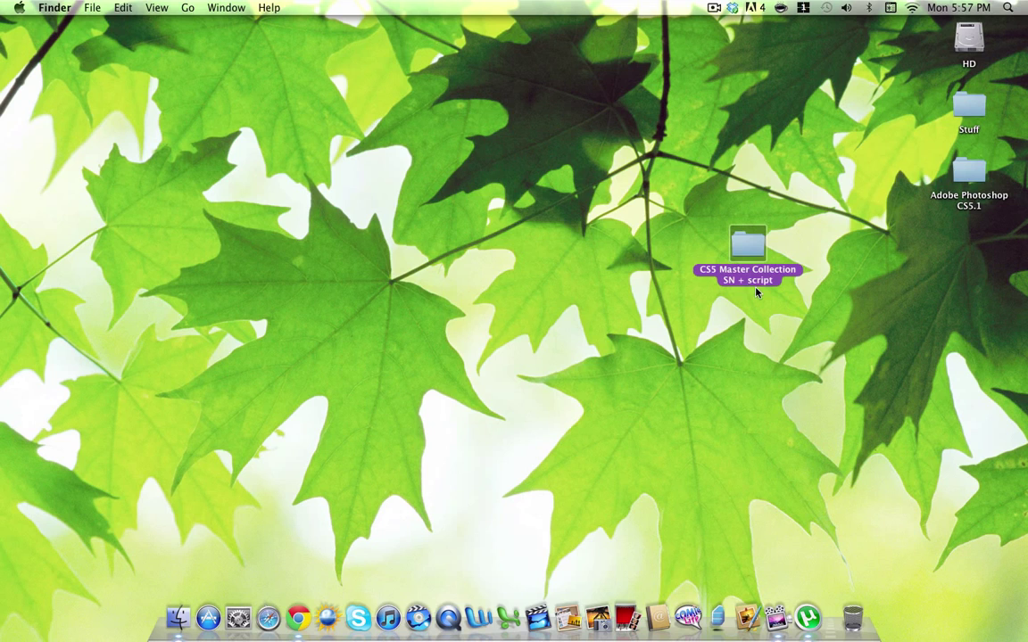
- Extract Block Adobe Activation.zip in the "CS5 Master Collection SN + script" folder and launch the extracted Block Adobe Activation app
double_click(740, 243)
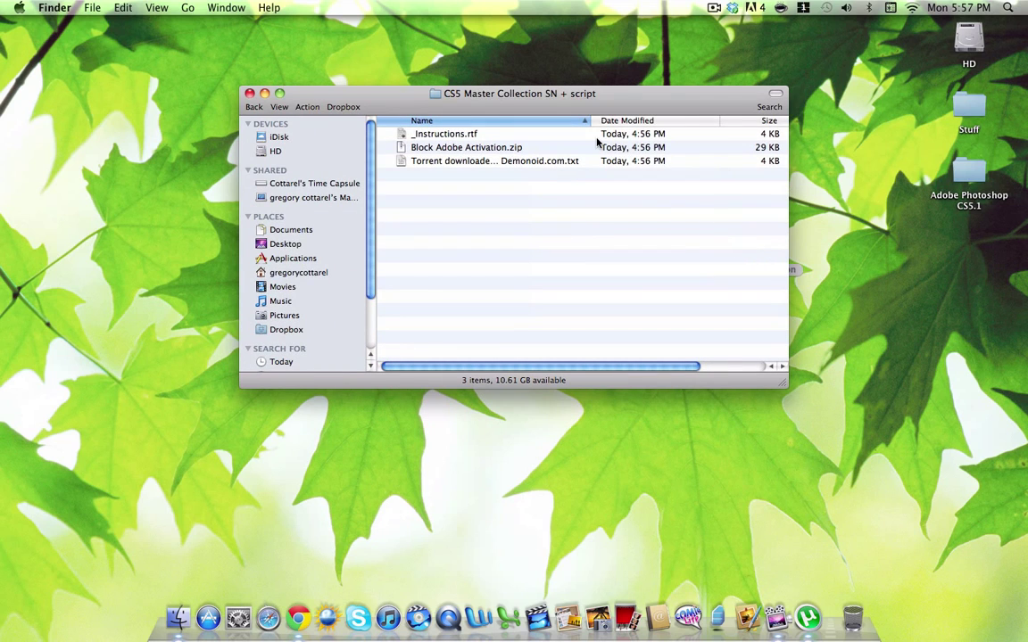
double_click(514, 154)
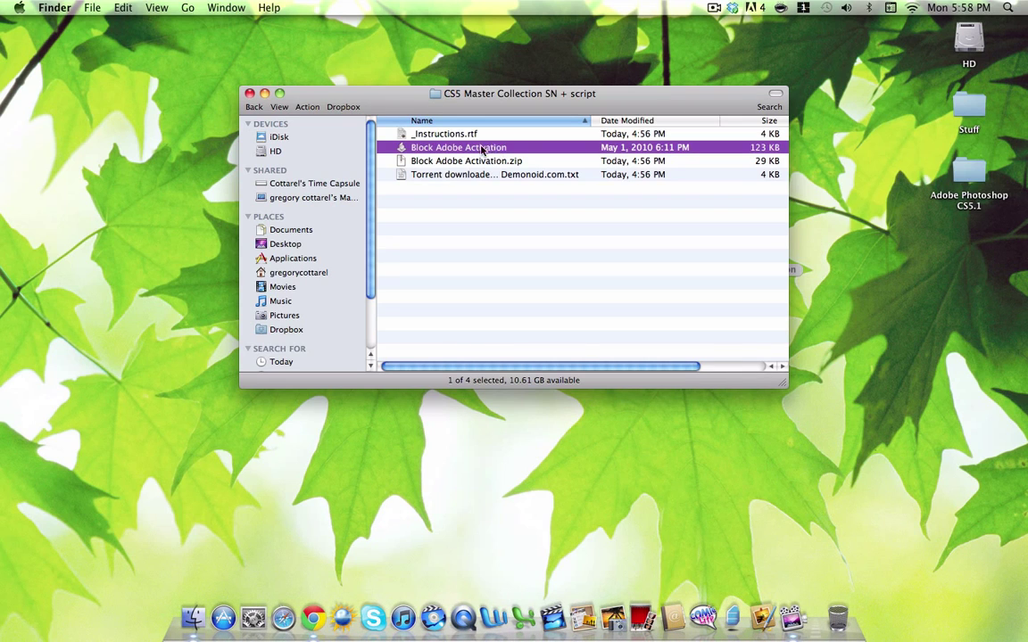
double_click(474, 149)
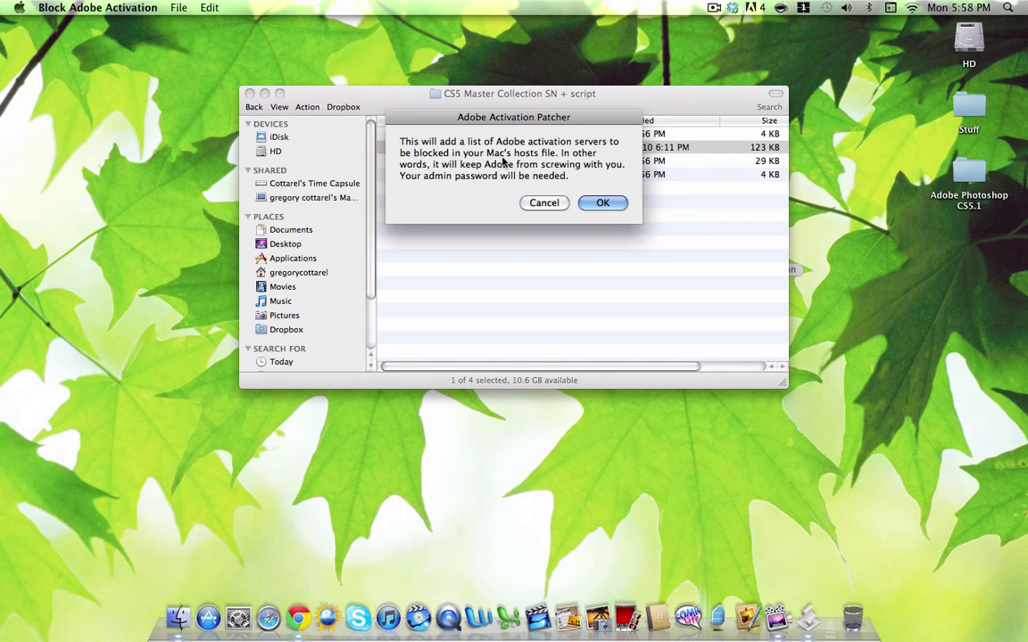
- Run the Adobe Activation Patcher through to its end, entering the account password to authorise the hosts file changes
click(605, 203)
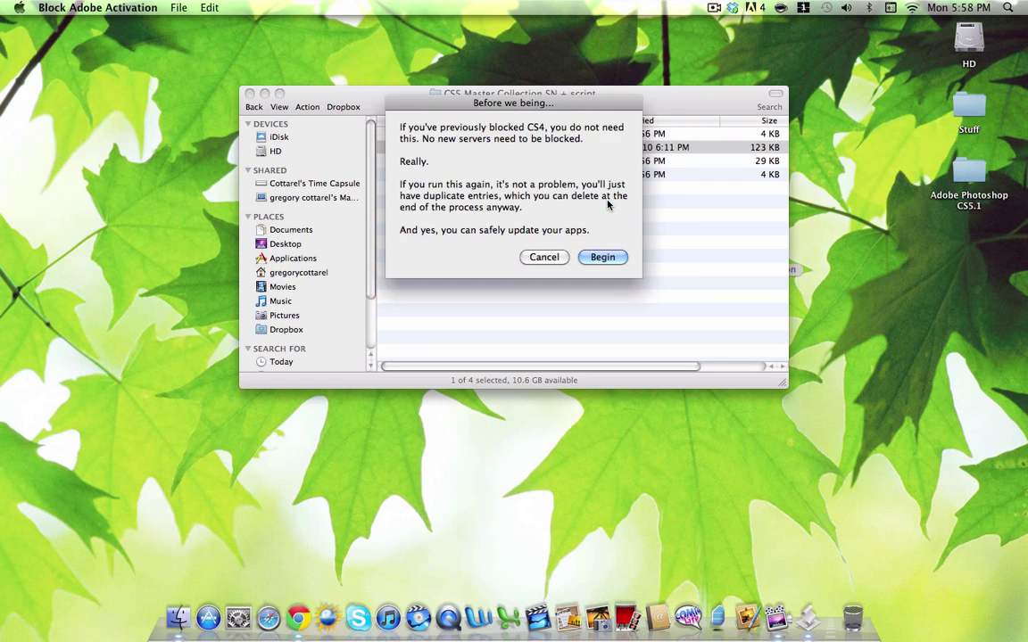
click(603, 257)
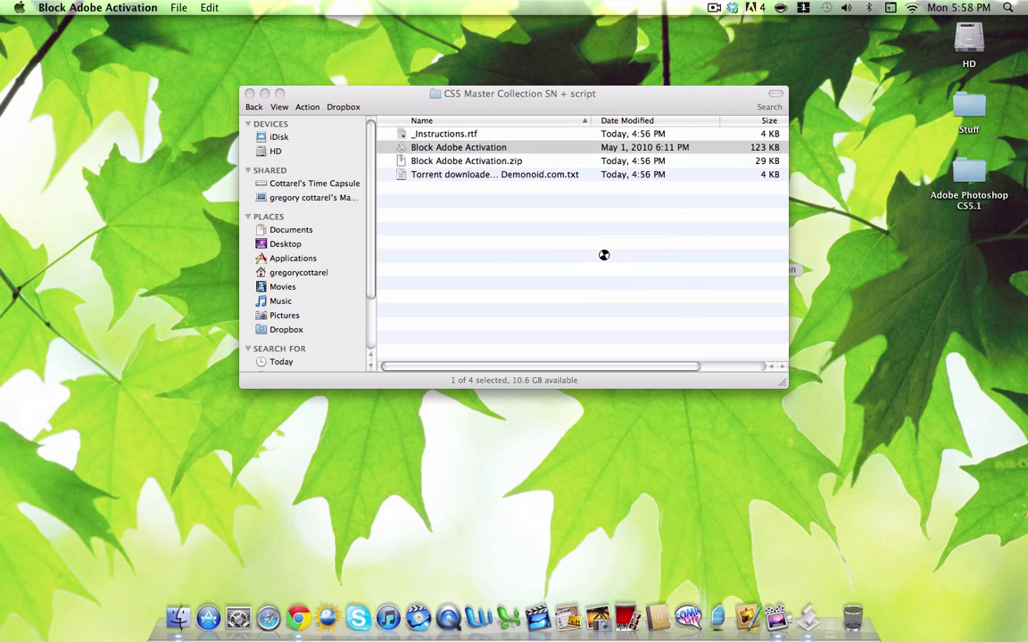
text(••••••••)
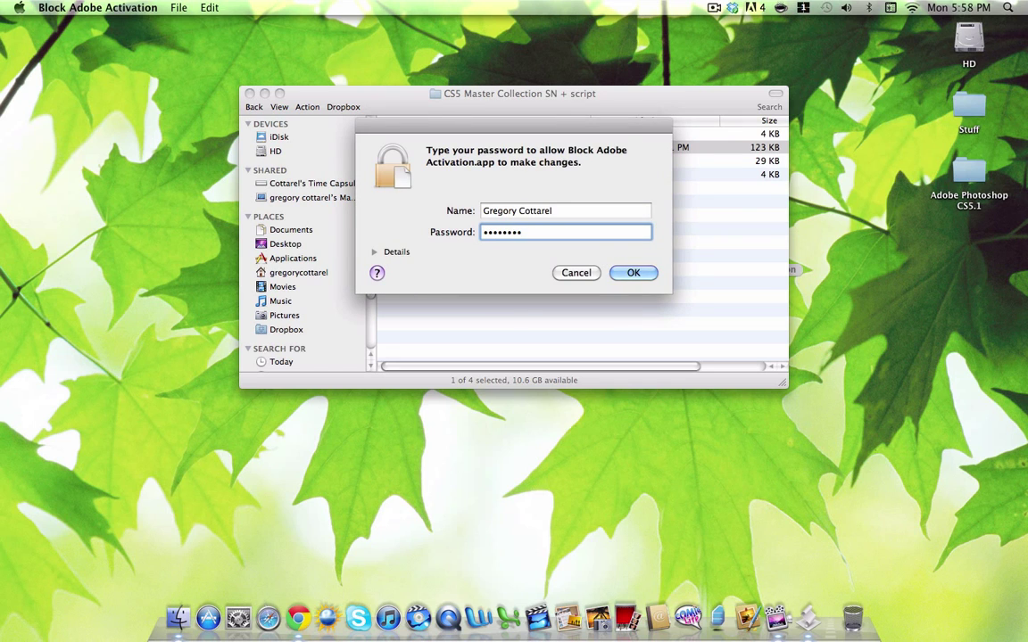
key(Return)
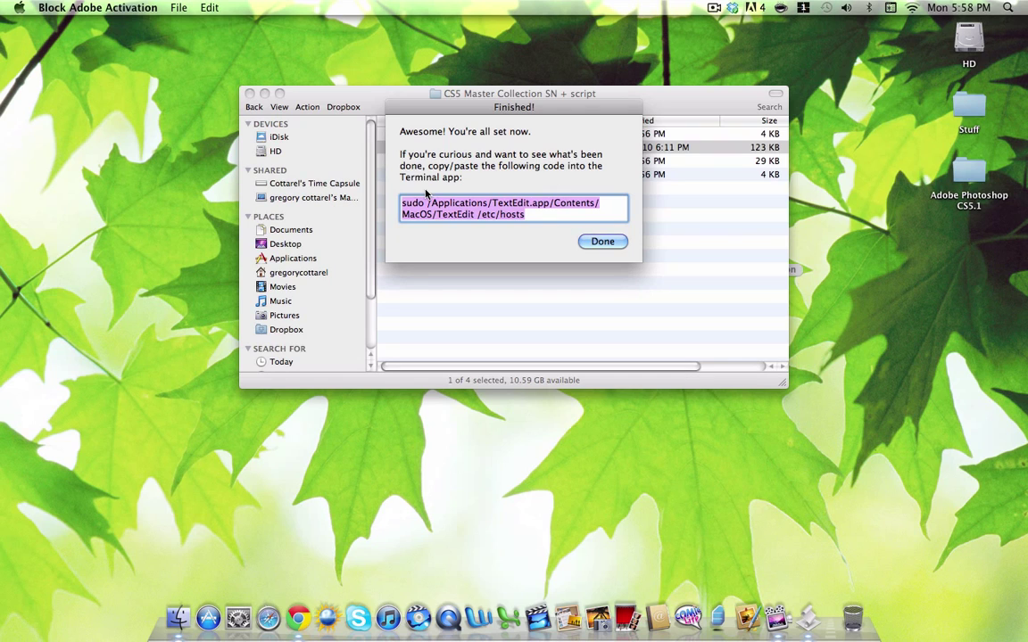
click(623, 242)
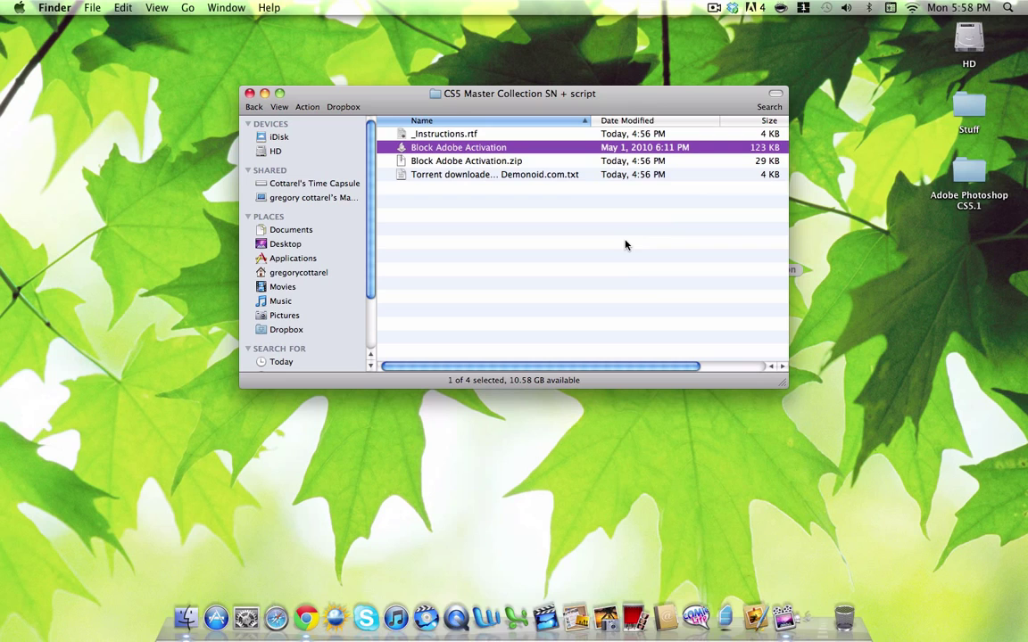
- Close the folder window and line up the "CS5 Master Collection SN + script" folder below the Adobe Photoshop CS5.1 folder on the desktop
click(249, 93)
drag(748, 245, 965, 243)
right_click(681, 223)
click(748, 295)
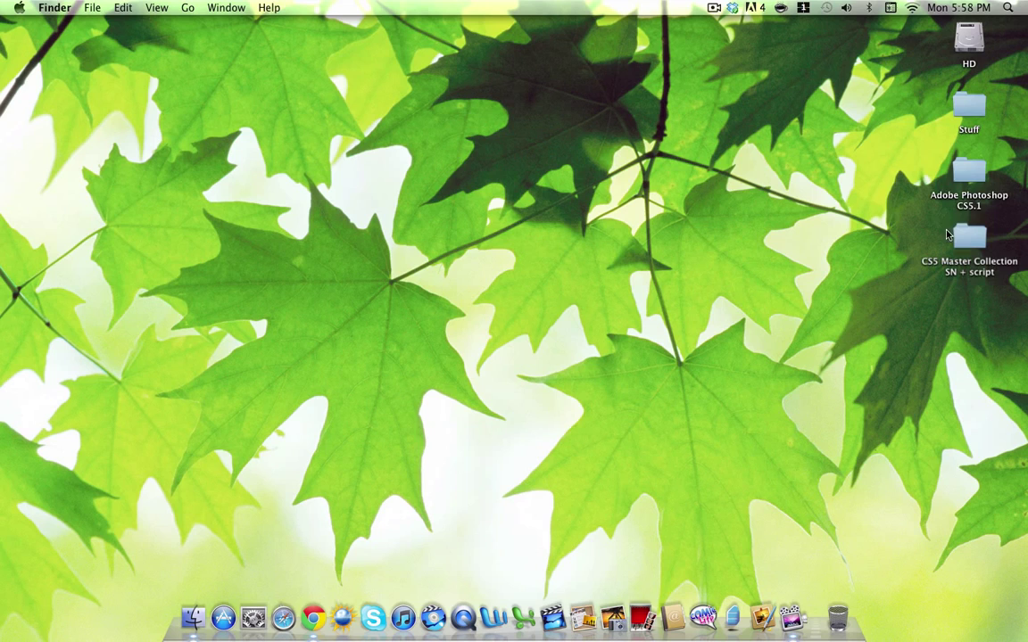
- Mount Photoshop_12_1_LS1.dmg from the Adobe Photoshop CS5.1 desktop folder and launch its Install application
double_click(962, 171)
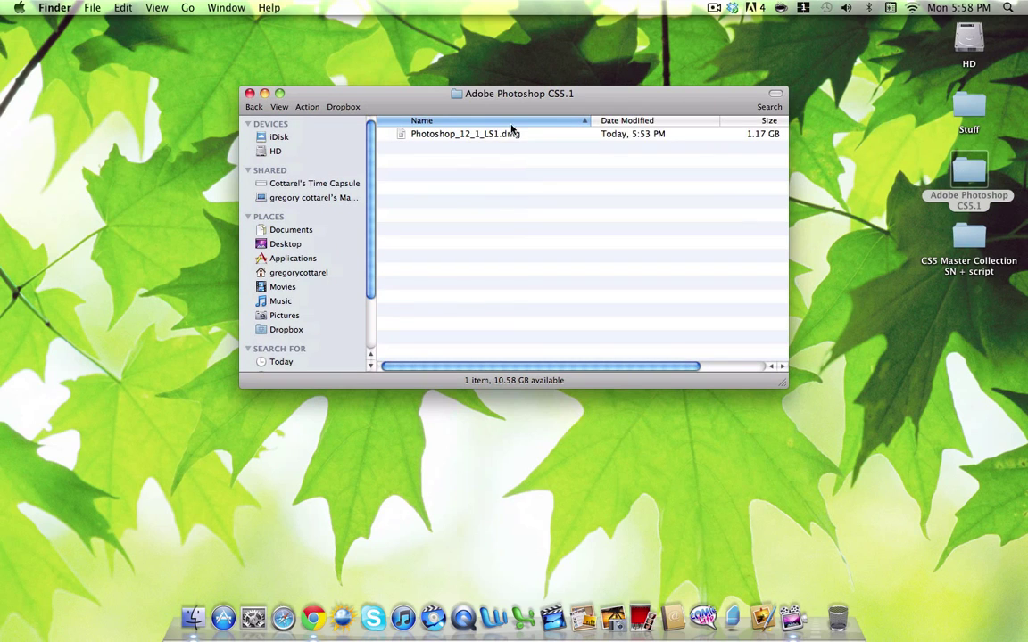
double_click(503, 135)
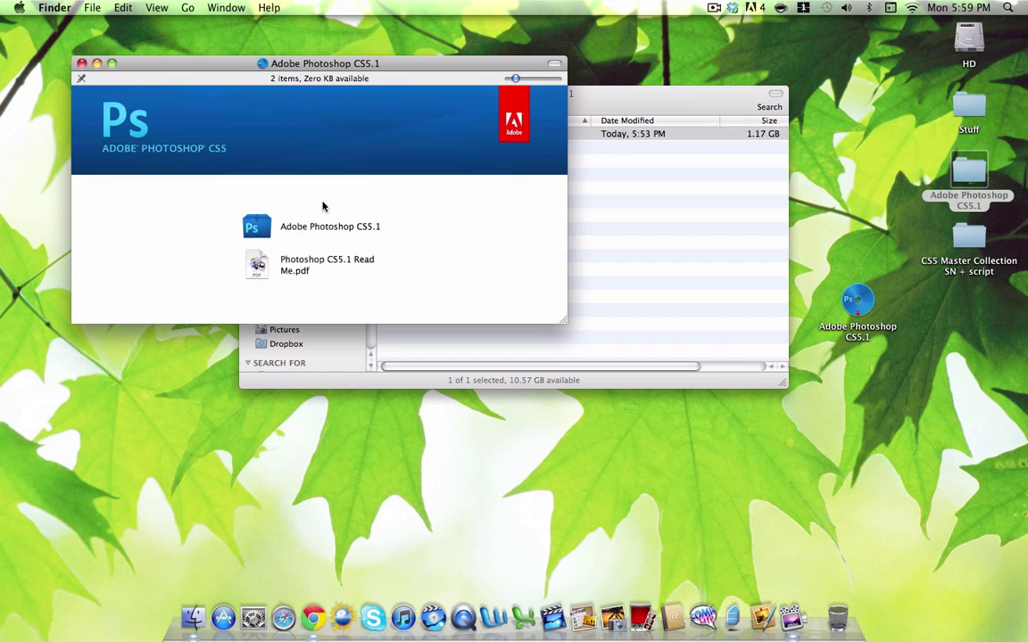
click(260, 229)
double_click(261, 232)
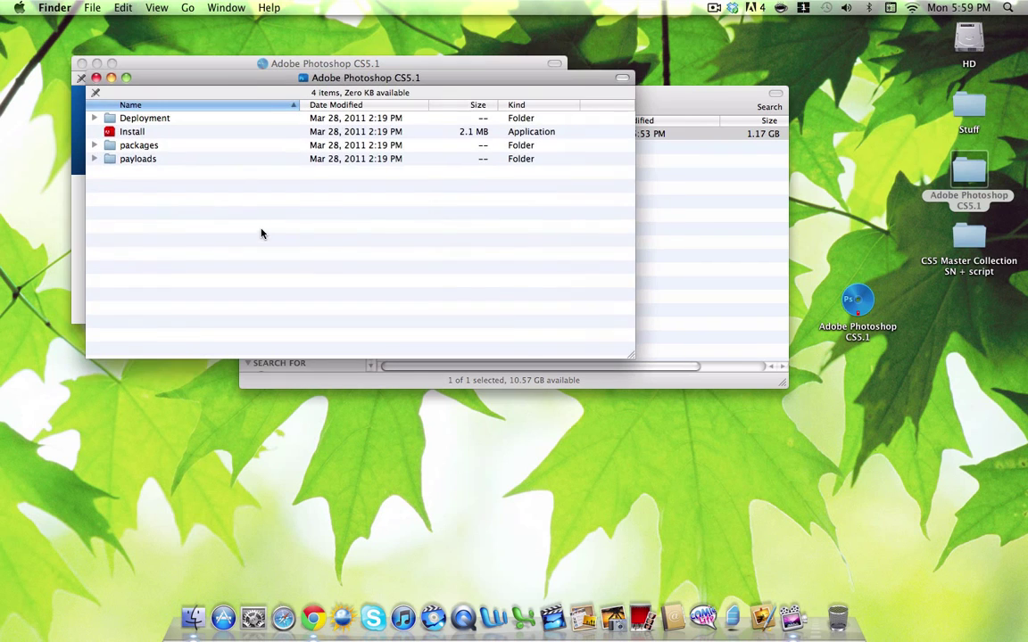
click(151, 133)
double_click(150, 133)
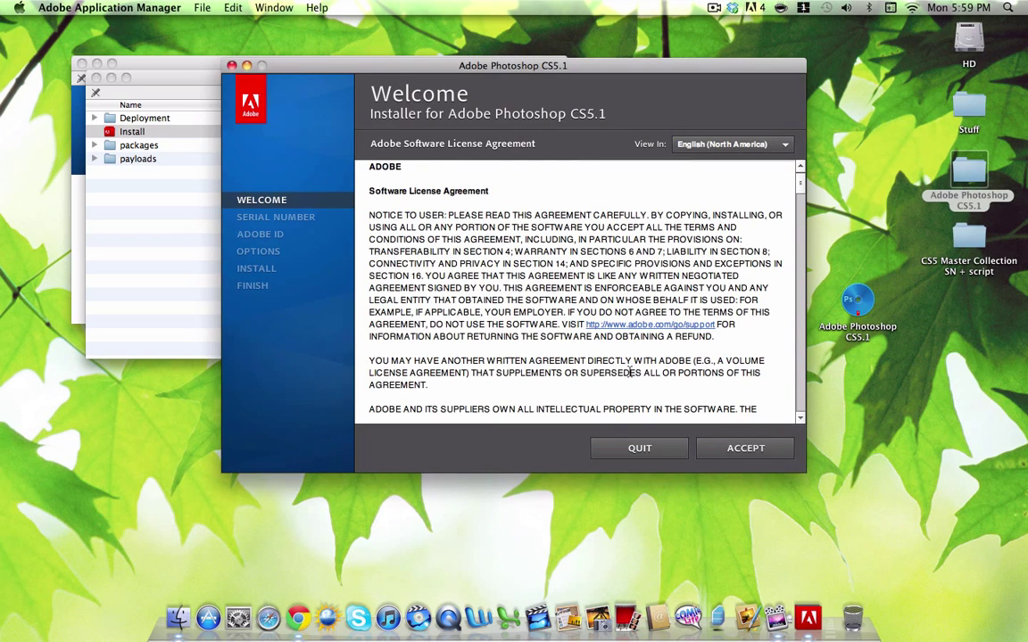
- Accept the license agreement and choose to install the product as a trial in English (North America)
click(762, 449)
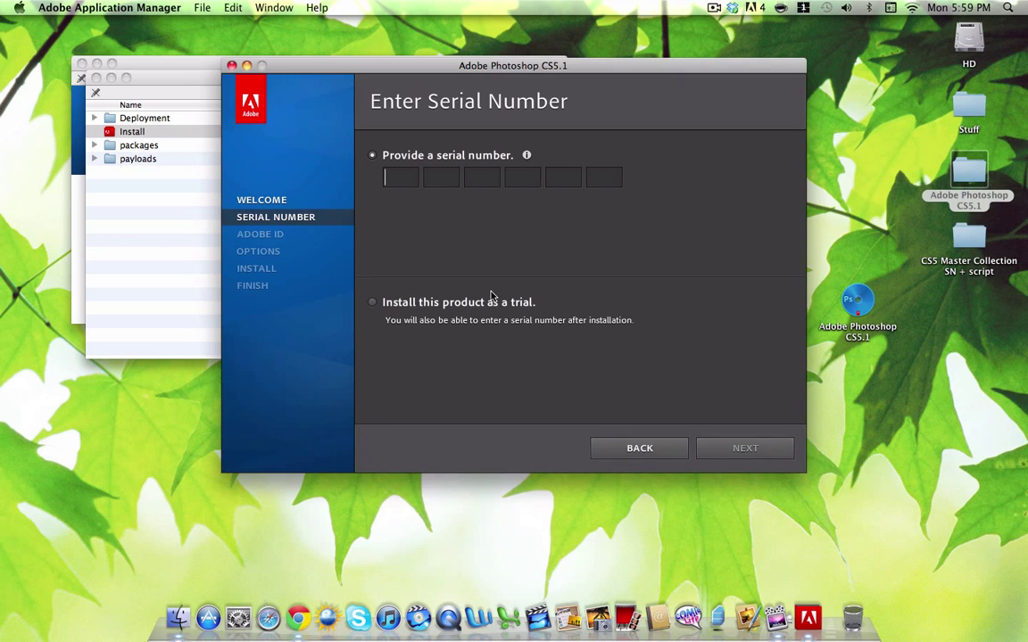
click(374, 303)
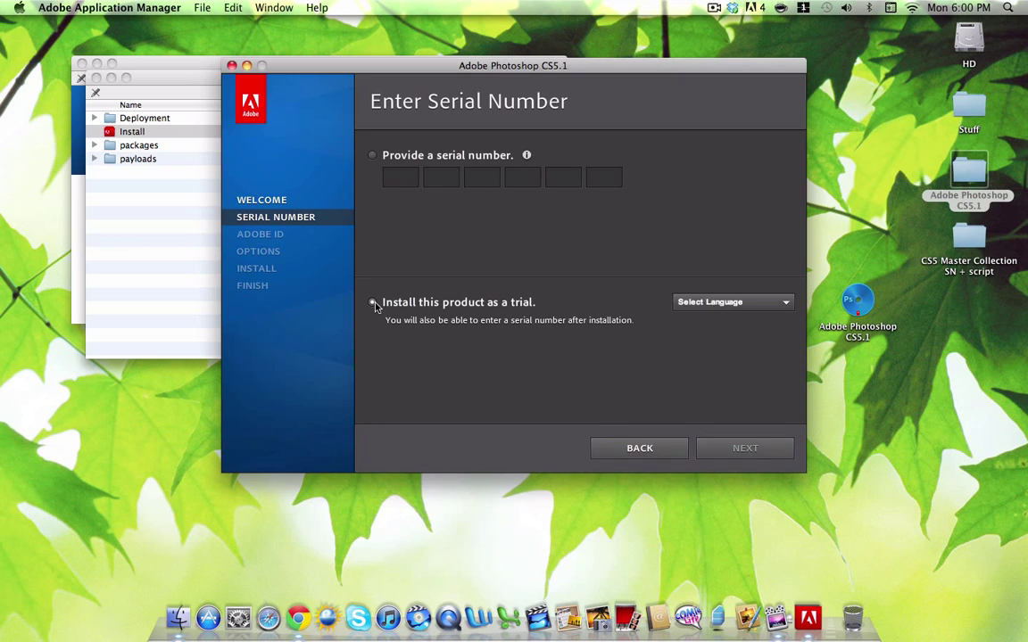
click(722, 305)
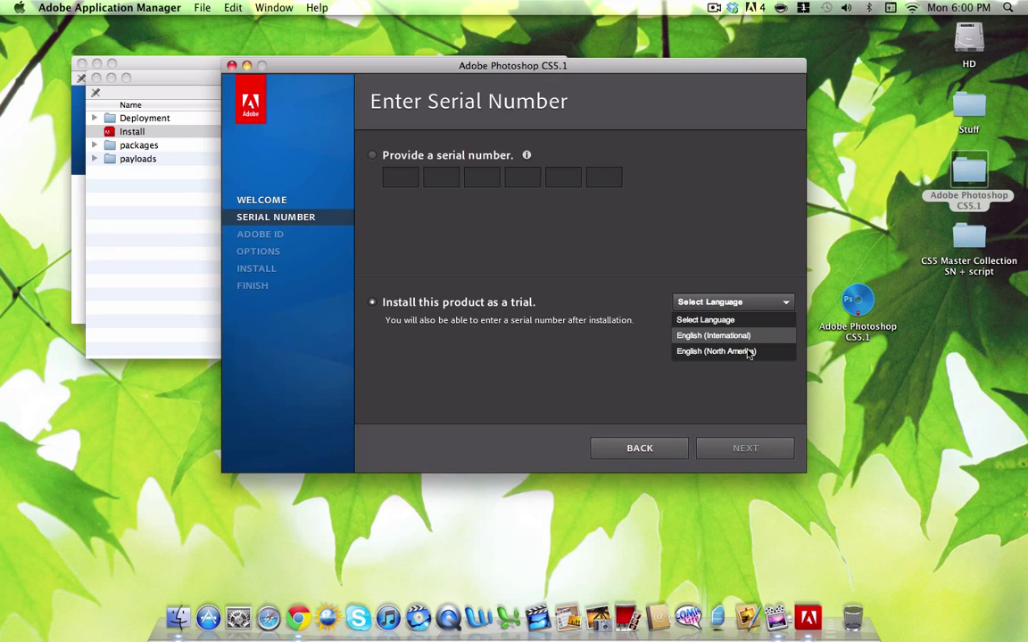
click(750, 350)
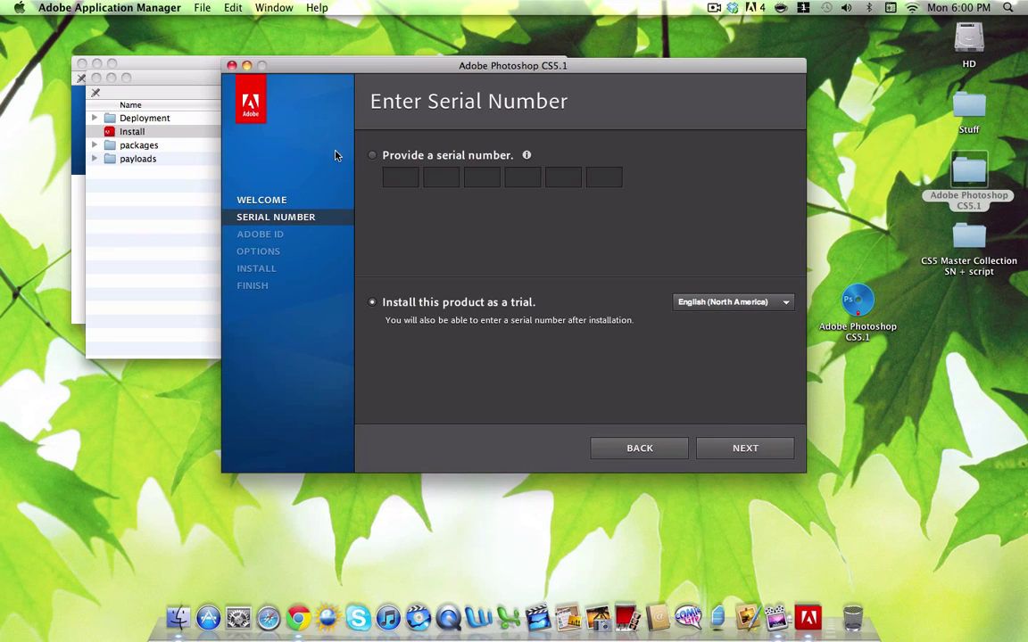
click(745, 448)
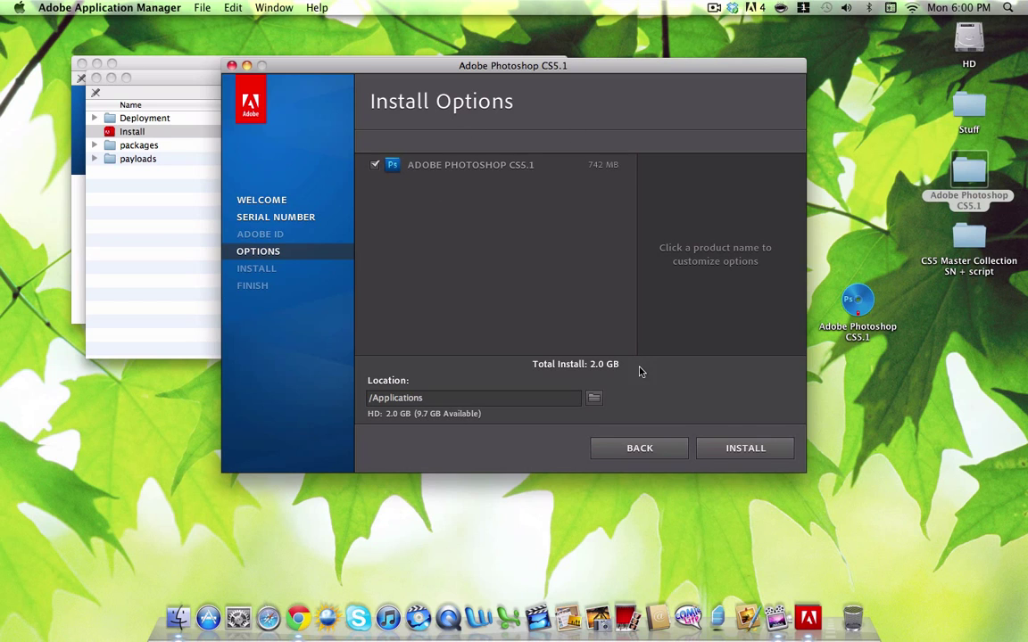
- Install Adobe Photoshop CS5.1 to /Applications, authorise Setup with the account password, and finish the installer
click(739, 449)
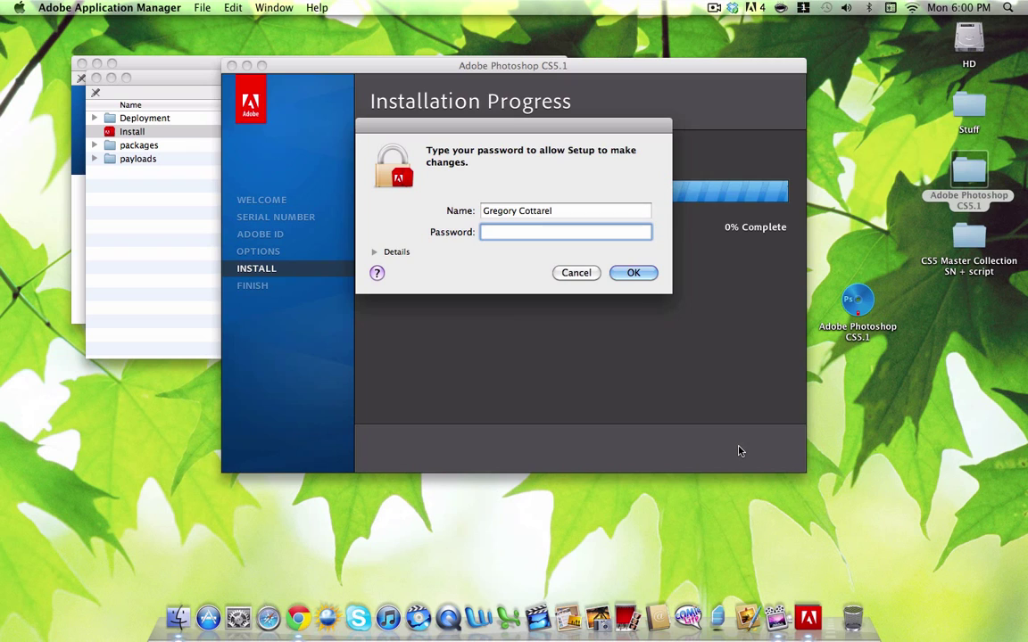
text(••••••••)
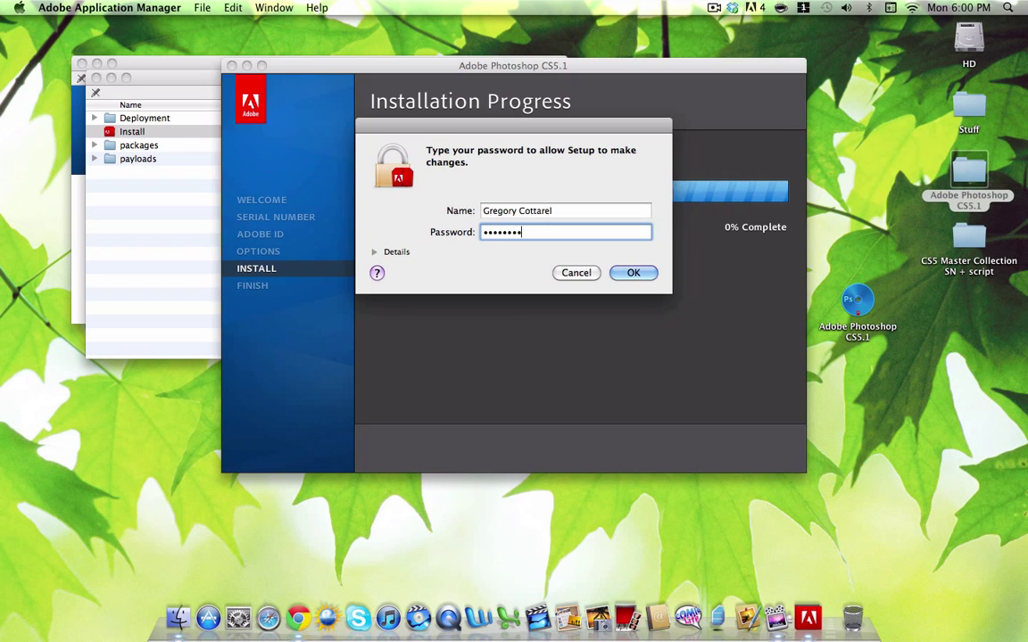
key(Return)
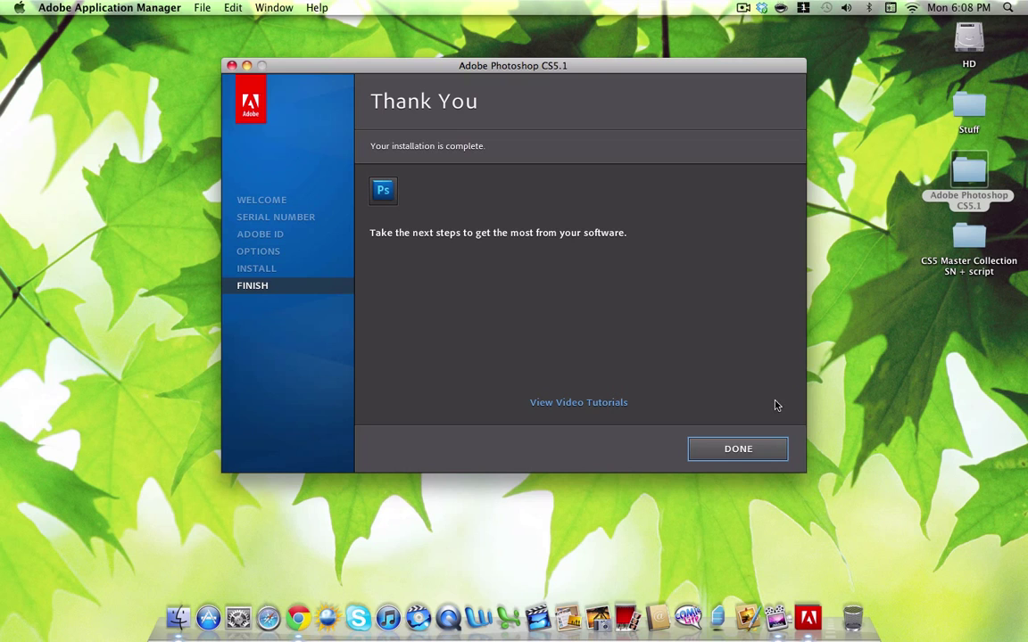
click(742, 451)
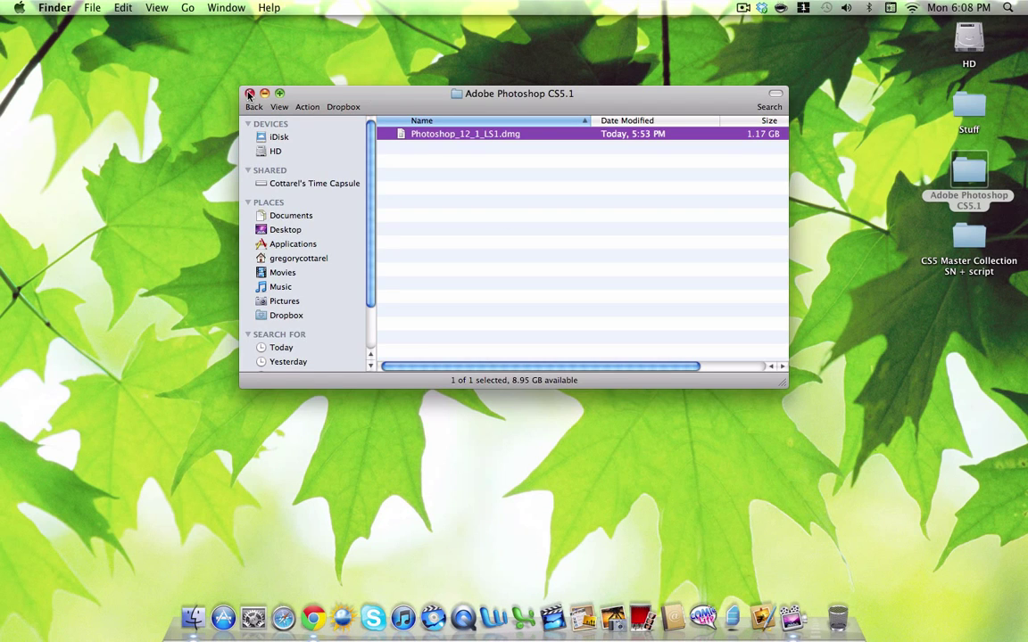
- Close the disk image's folder window and launch Adobe Photoshop CS5.1 from its installed application folder
click(250, 93)
click(693, 242)
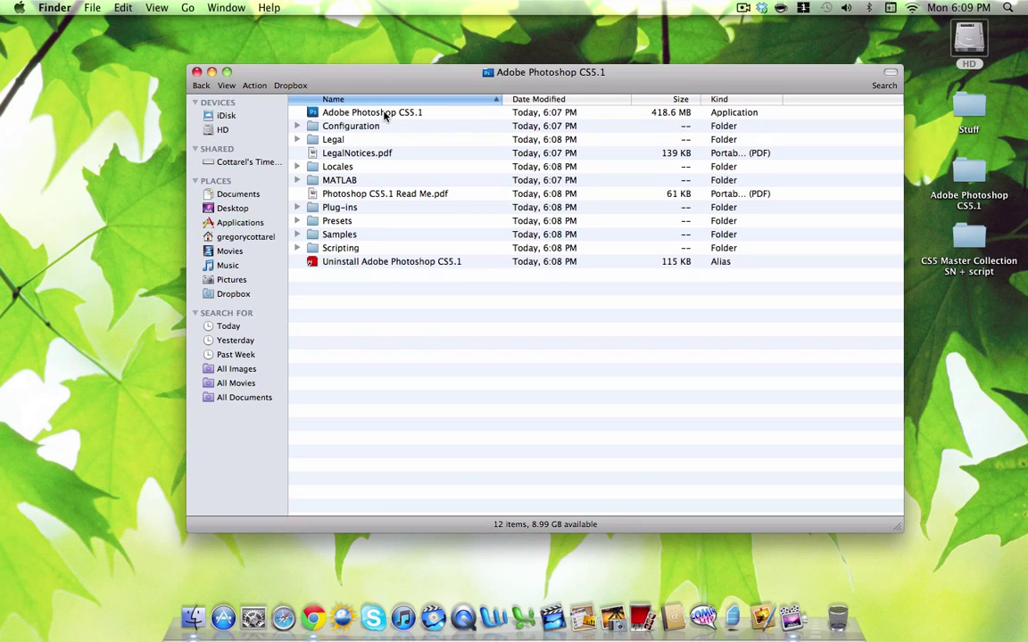
double_click(384, 113)
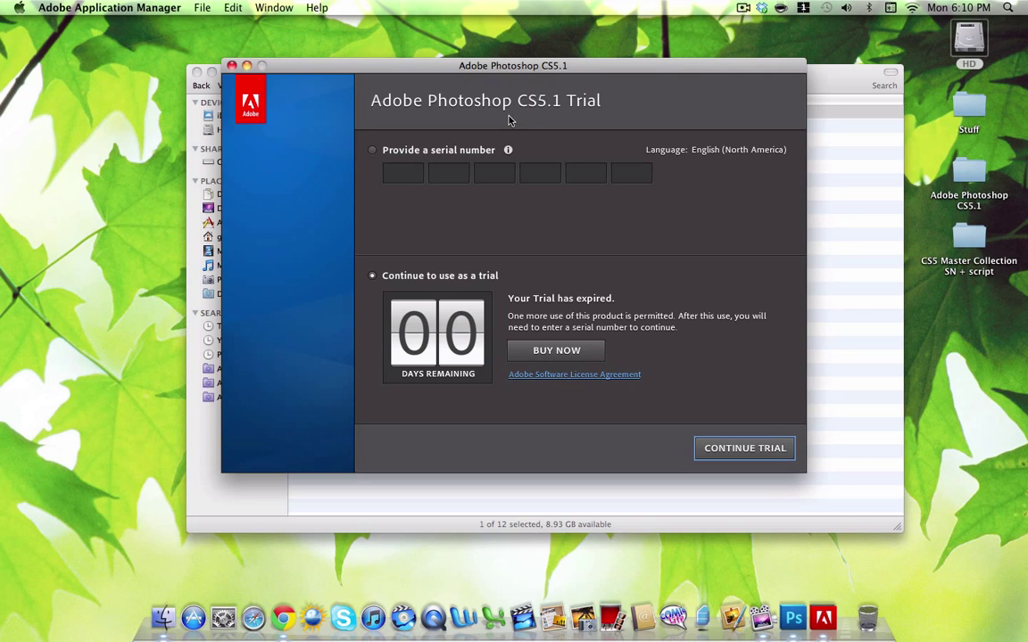
- Choose to provide a serial number instead of continuing the trial, paste the serial number, and continue into Photoshop
click(372, 156)
click(416, 178)
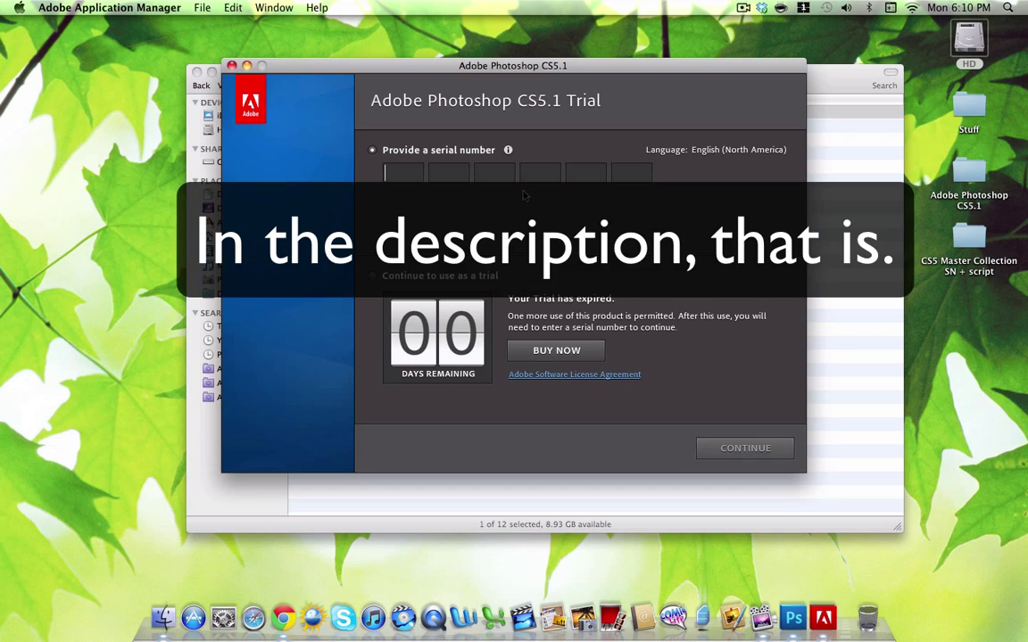
key(super+v)
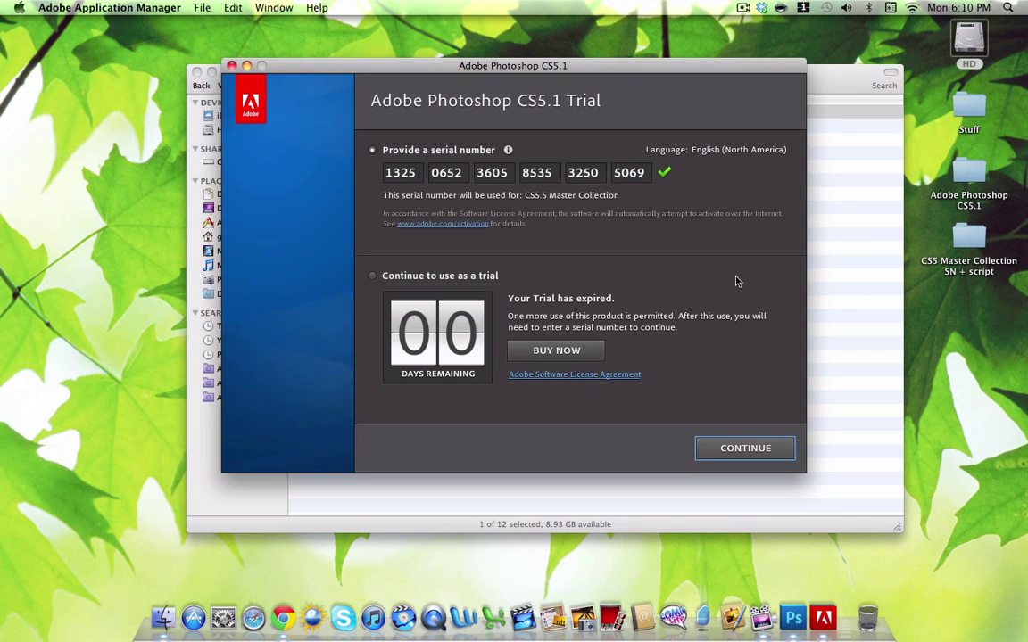
click(746, 449)
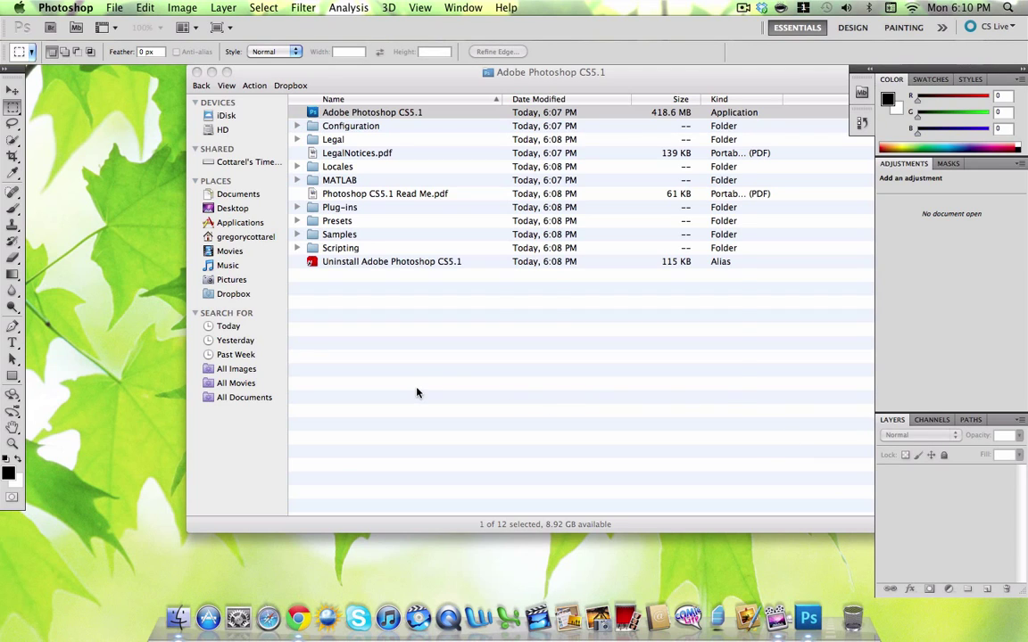
- Create a new blank document and paint a curvy black test stroke on it with the Brush tool
key(super+n)
click(670, 196)
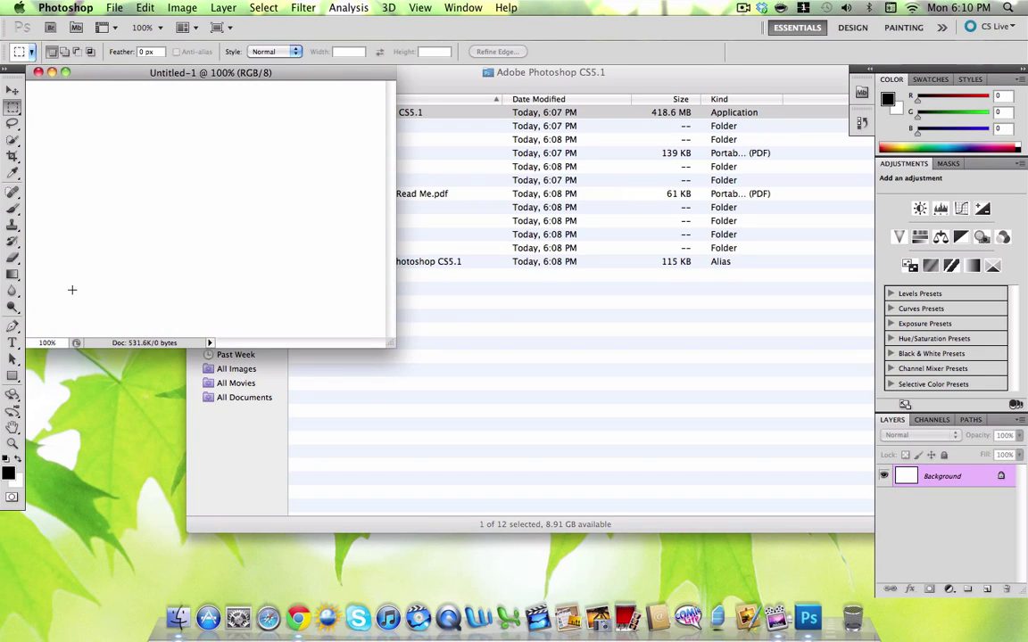
click(13, 207)
mouse_move(151, 172)
mouse_down()
mouse_move(268, 319)
mouse_move(223, 147)
mouse_up()
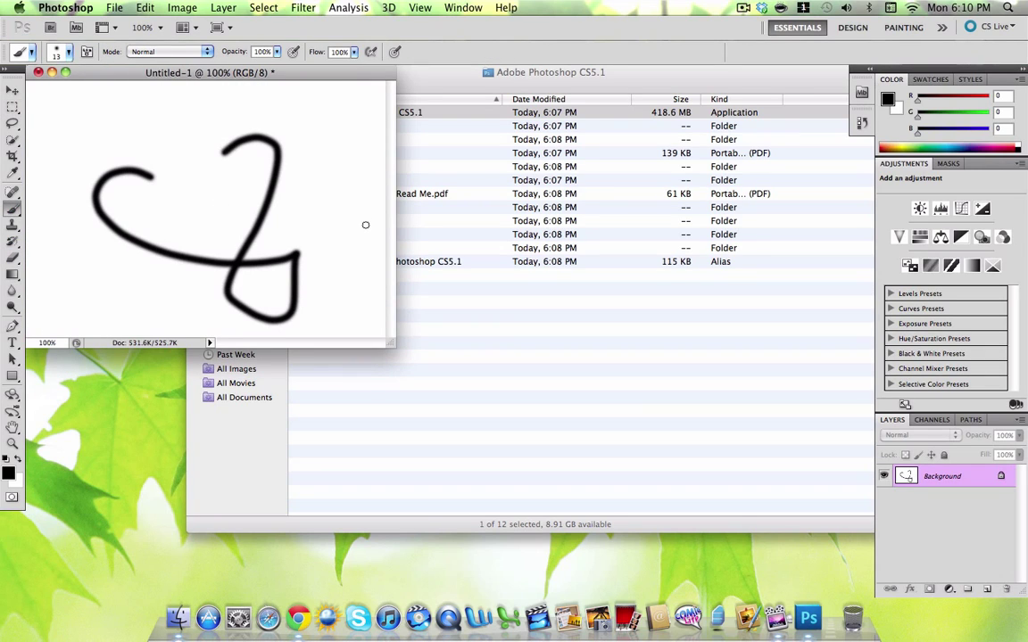
- Quit Photoshop without saving Untitled-1 and close the Adobe Photoshop CS5.1 Finder window
key(super+q)
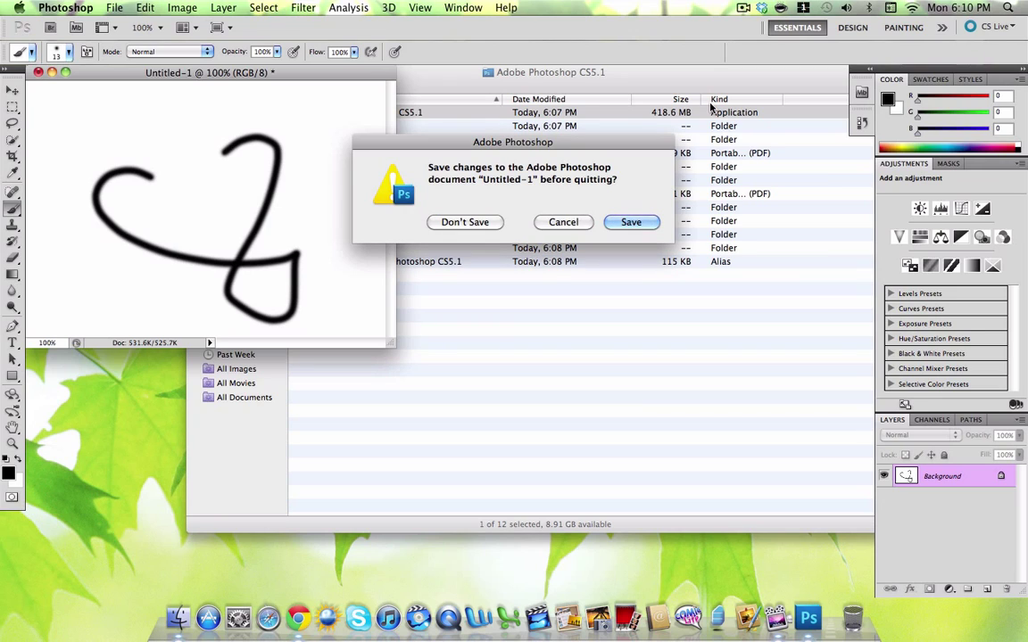
click(499, 223)
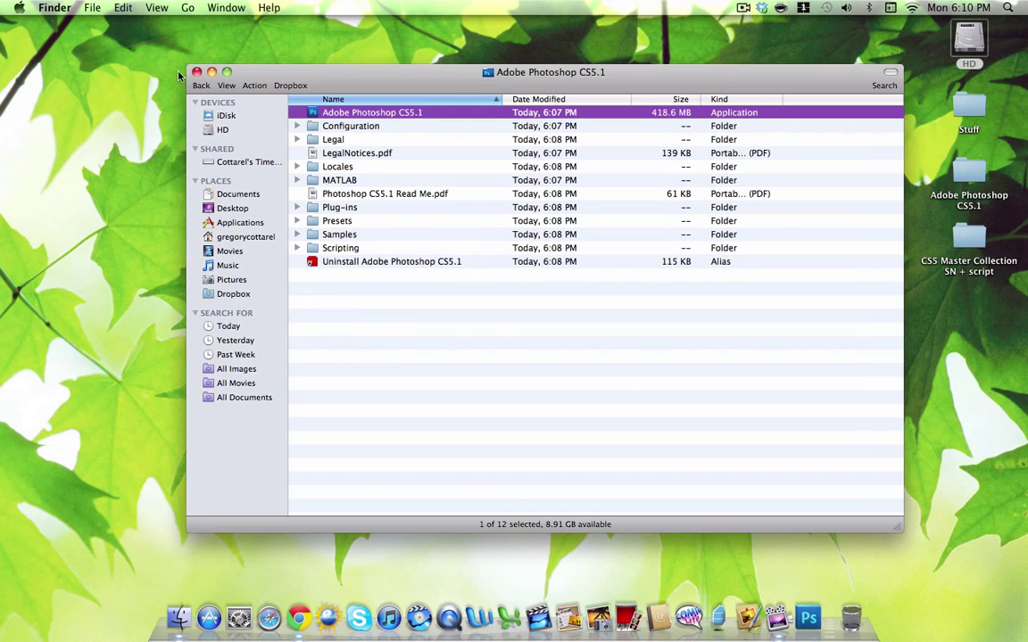
click(196, 72)
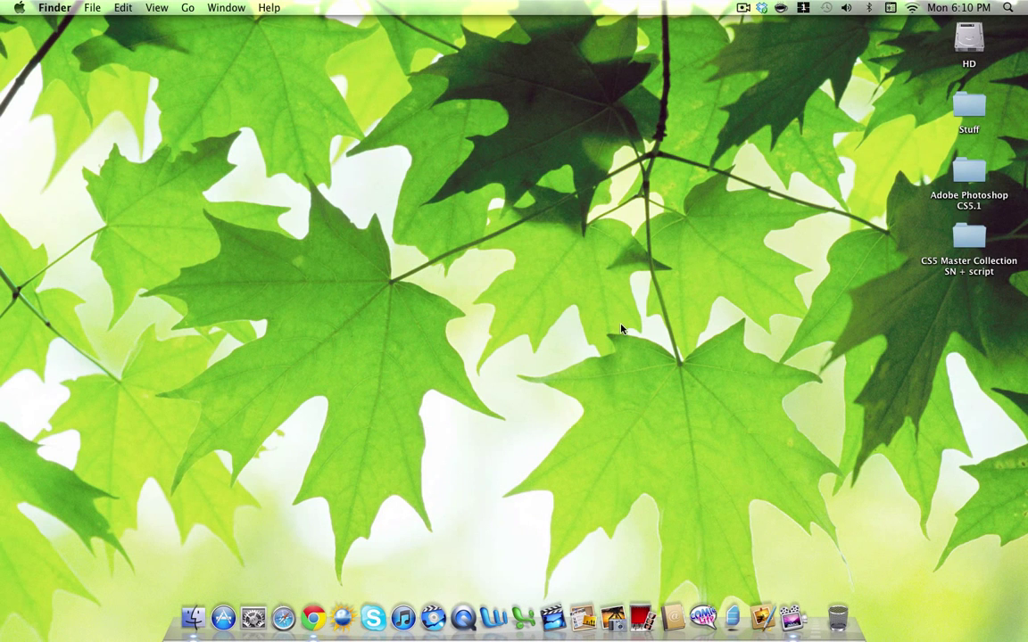